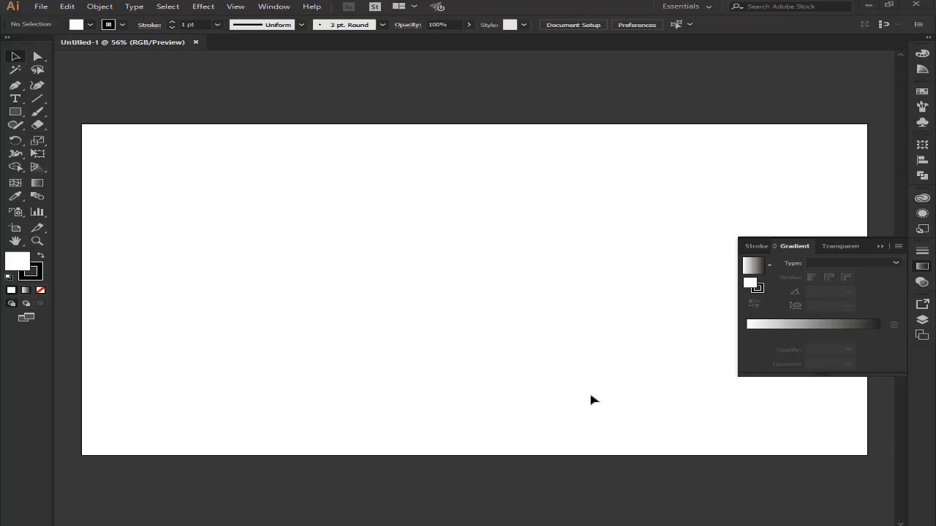
Collapse the floating Stroke/Gradient/Transparency panel to leave only the blank Untitled-1 artboard
{"action": "left_click", "coordinate": [879, 247]}
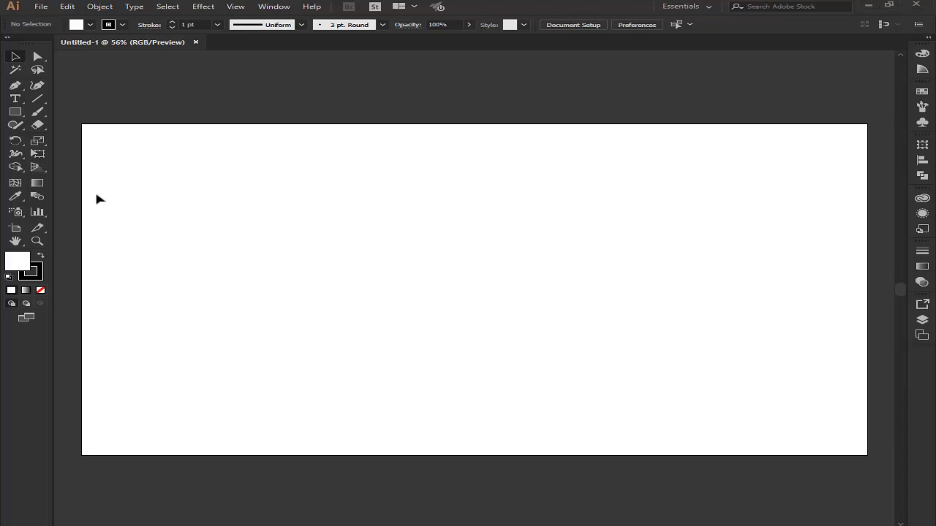
Place a 100 px rectangular grid at the artboard centre and select it
{"action": "left_click_drag", "start_coordinate": [38, 102], "coordinate": [100, 138]}
{"action": "left_click", "coordinate": [441, 294]}
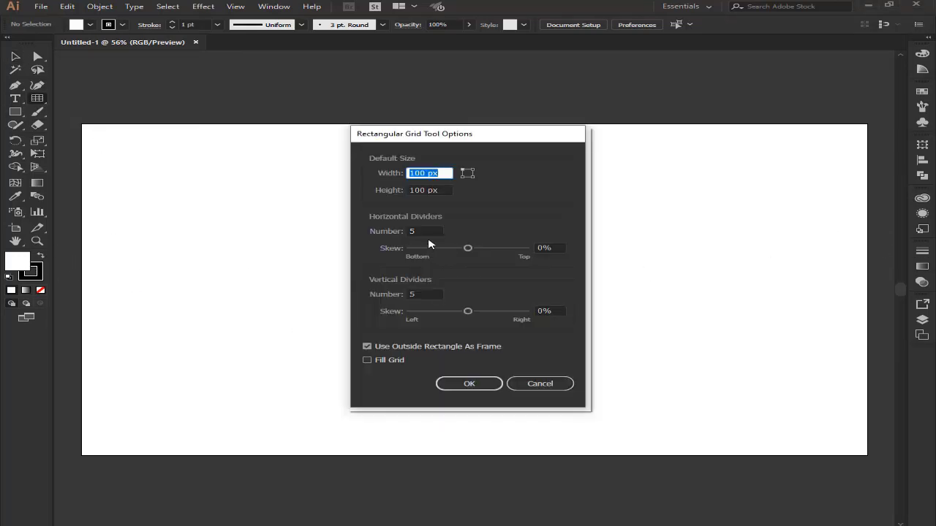
{"action": "left_click_drag", "start_coordinate": [424, 232], "coordinate": [404, 231]}
{"action": "double_click", "coordinate": [418, 294]}
{"action": "type", "text": "100"}
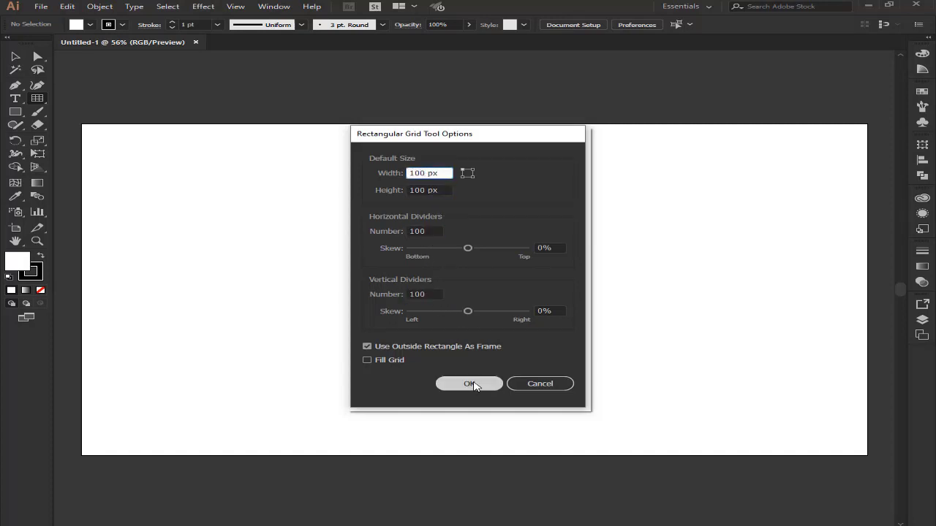
{"action": "left_click", "coordinate": [470, 383]}
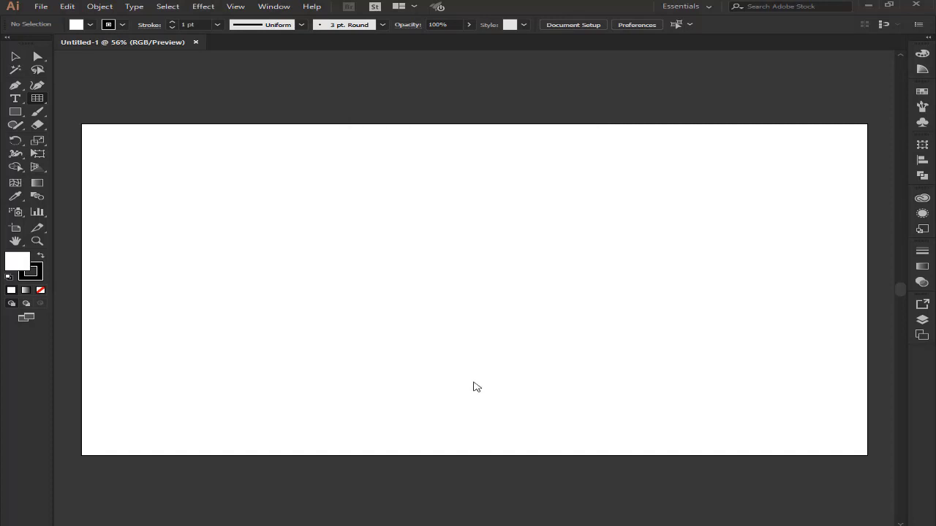
{"action": "left_click", "coordinate": [415, 329], "text": "ctrl"}
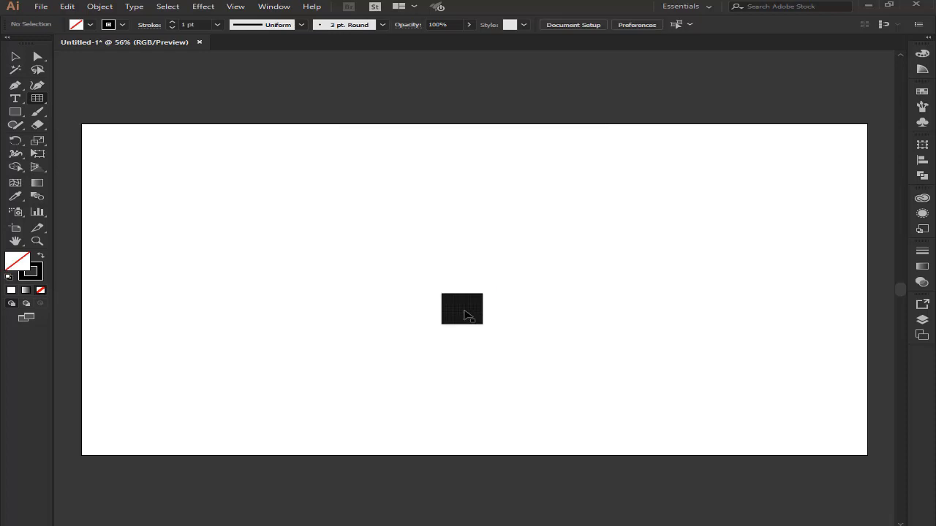
{"action": "left_click", "coordinate": [468, 316], "text": "ctrl"}
Transform the grid to height 86.602 px, shear −30° and rotation 30°
{"action": "left_click", "coordinate": [922, 146]}
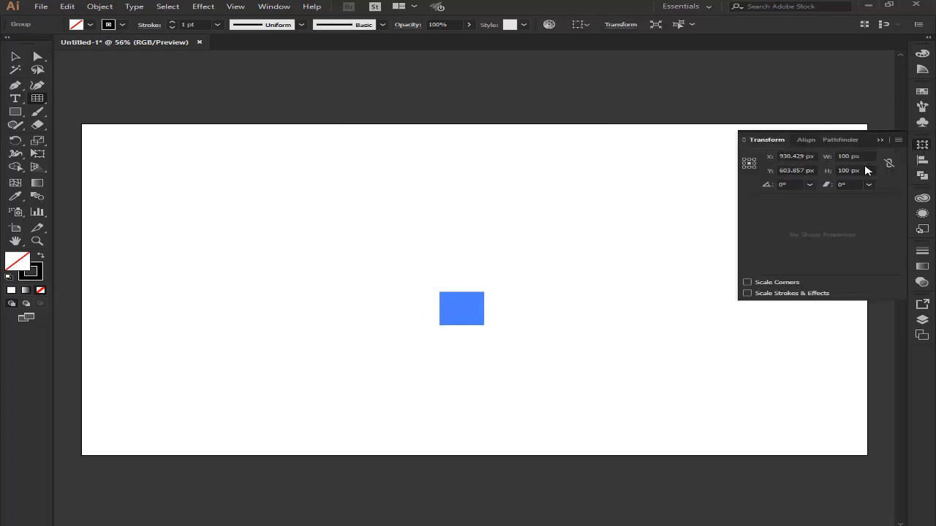
{"action": "double_click", "coordinate": [844, 170]}
{"action": "left_click", "coordinate": [828, 170]}
{"action": "key", "text": "Return"}
{"action": "left_click", "coordinate": [842, 185]}
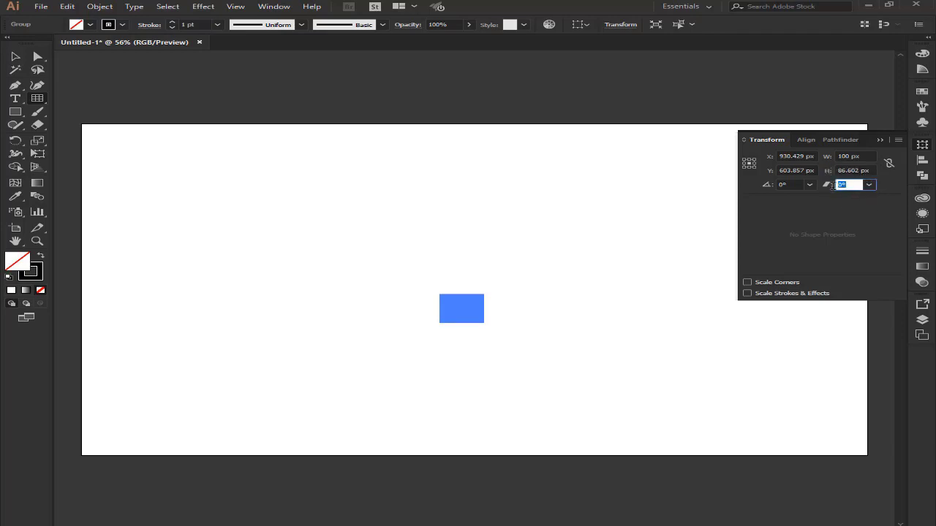
{"action": "type", "text": "-30"}
{"action": "left_click", "coordinate": [775, 184]}
{"action": "type", "text": "3"}
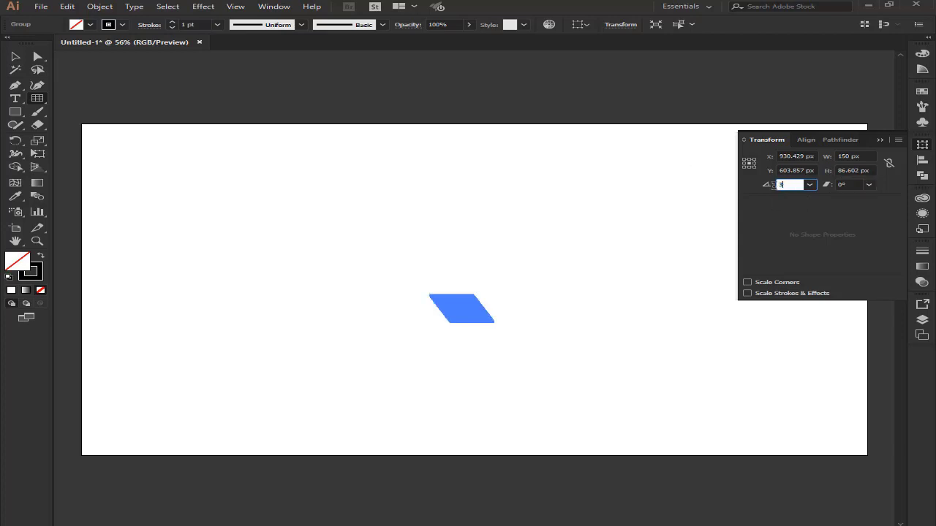
{"action": "type", "text": "0"}
{"action": "key", "text": "Return"}
{"action": "left_click", "coordinate": [880, 141]}
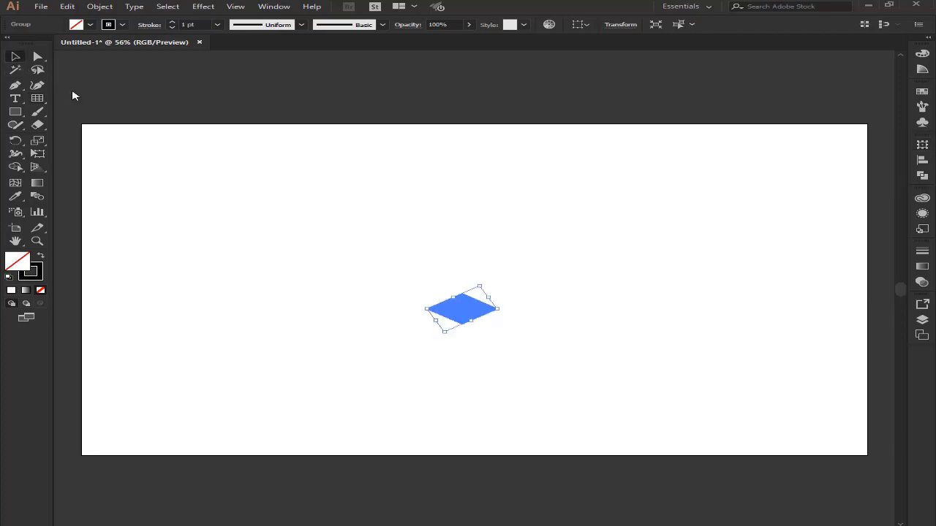
Scale the isometric grid to about 4926.88 × 2844.54 px with 0.2 pt strokes
{"action": "left_click_drag", "start_coordinate": [446, 331], "coordinate": [514, 214]}
{"action": "key", "text": "ctrl+minus"}
{"action": "key", "text": "ctrl+minus"}
{"action": "key", "text": "ctrl+minus"}
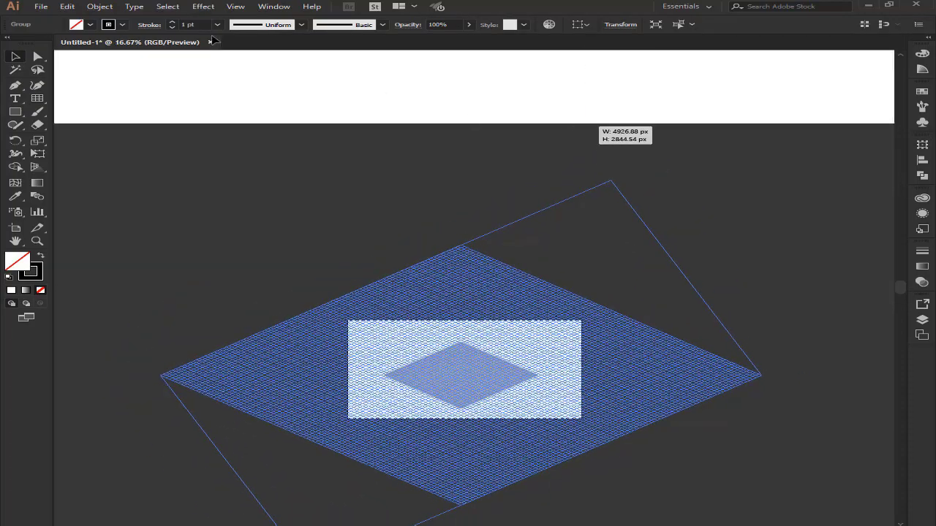
{"action": "left_click_drag", "start_coordinate": [513, 214], "coordinate": [570, 128]}
{"action": "left_click", "coordinate": [184, 24]}
{"action": "type", "text": "0.2"}
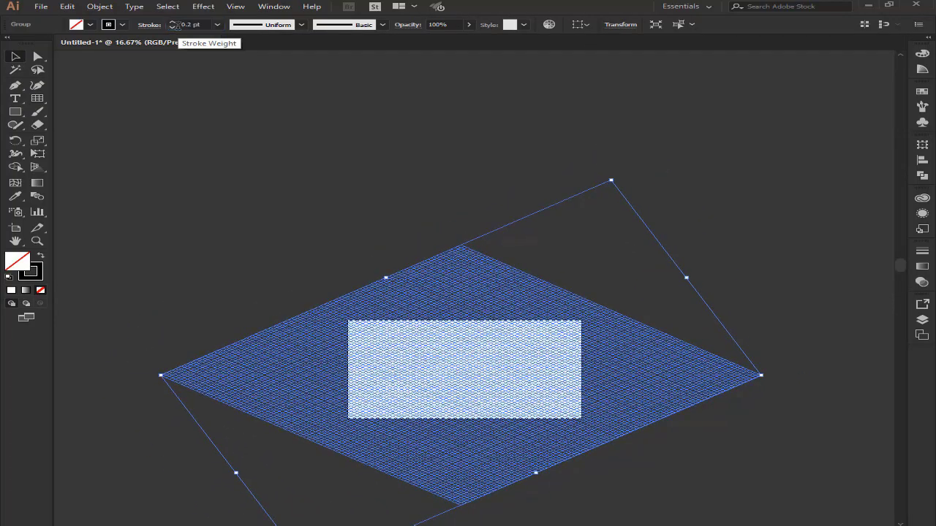
{"action": "key", "text": "ctrl+0"}
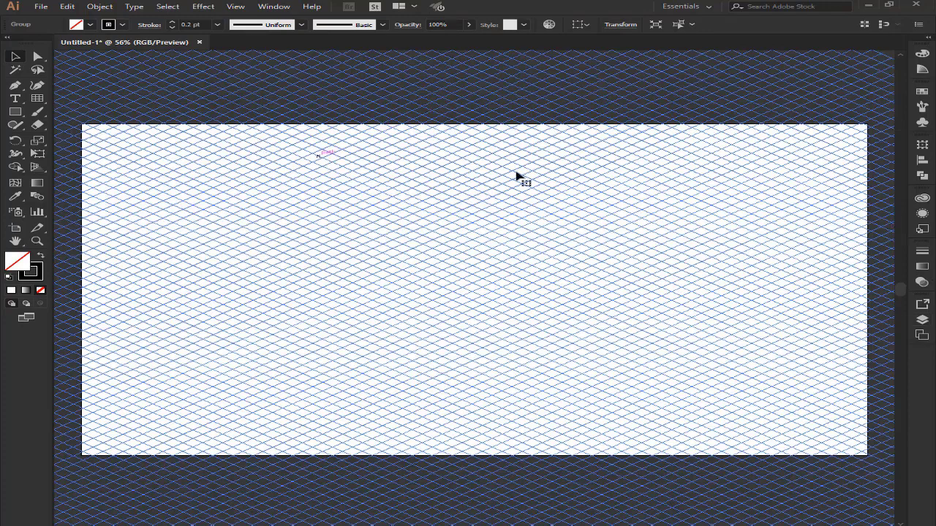
Lock the grid group in the Layers panel
{"action": "left_click", "coordinate": [922, 319]}
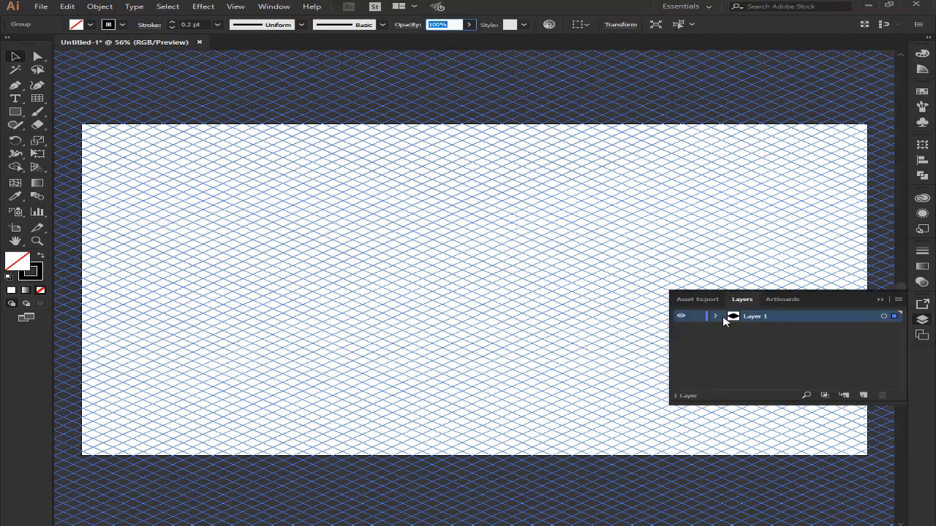
{"action": "left_click", "coordinate": [696, 329]}
{"action": "left_click", "coordinate": [880, 301]}
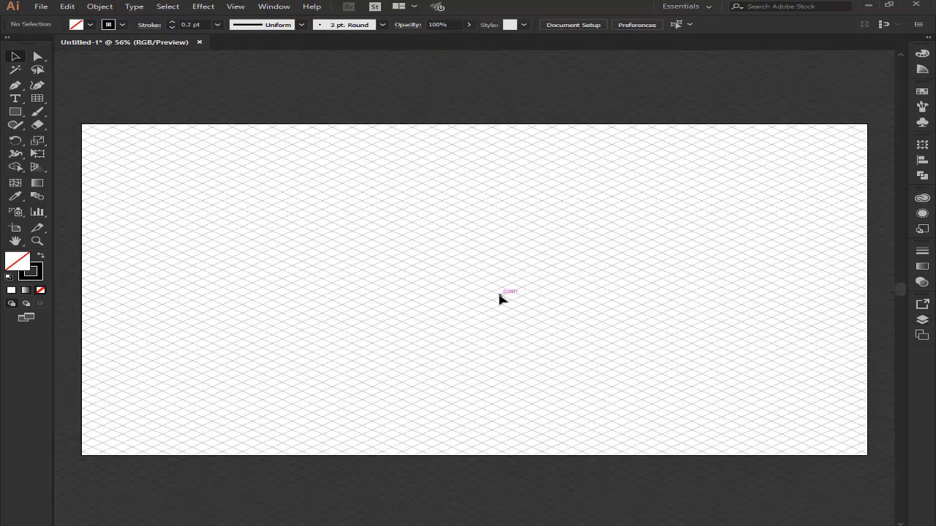
Draw a rectangle over the grid, fill it bright blue, and move it right and down
{"action": "left_click", "coordinate": [16, 113]}
{"action": "left_click_drag", "start_coordinate": [333, 182], "coordinate": [542, 339]}
{"action": "left_click", "coordinate": [40, 255]}
{"action": "double_click", "coordinate": [16, 261]}
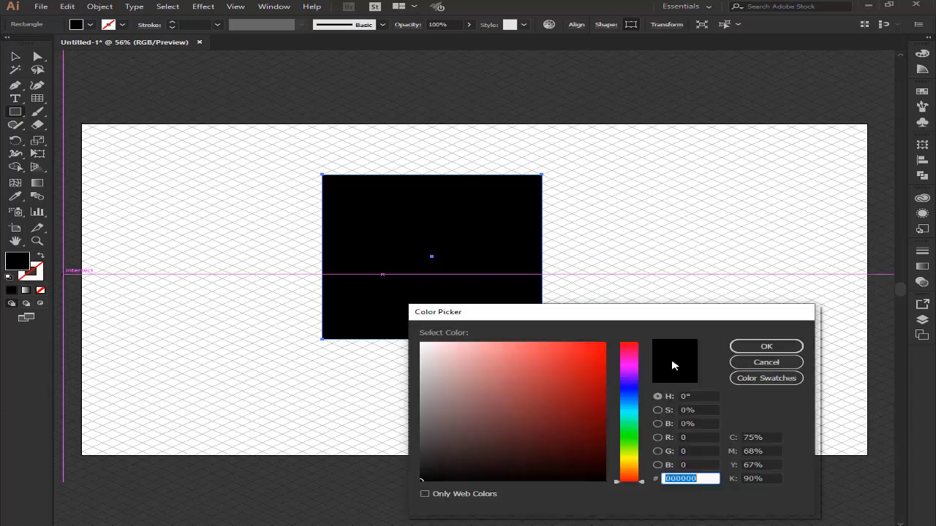
{"action": "left_click", "coordinate": [630, 397]}
{"action": "left_click", "coordinate": [601, 343]}
{"action": "left_click", "coordinate": [741, 346]}
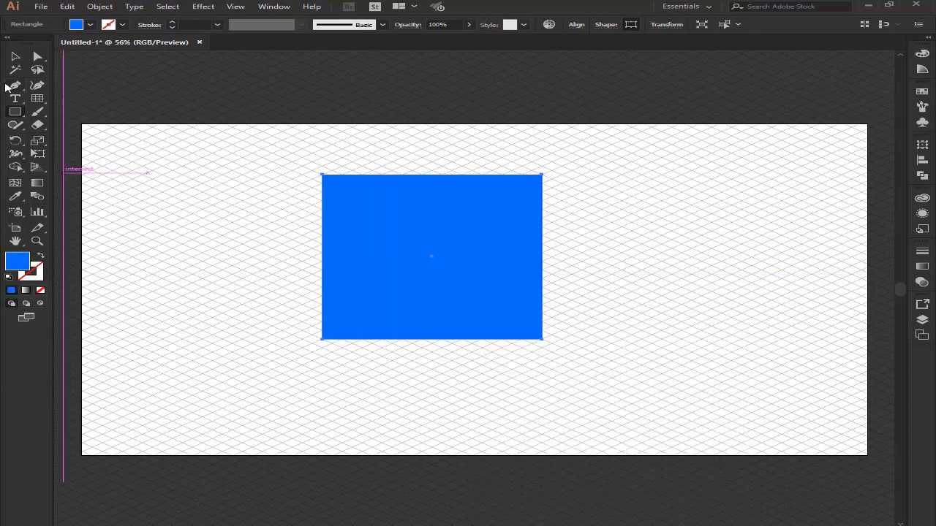
{"action": "left_click", "coordinate": [16, 56]}
{"action": "left_click_drag", "start_coordinate": [410, 251], "coordinate": [500, 295]}
Apply a 3D Extrude & Bevel effect with Isometric Top position to the blue square
{"action": "left_click", "coordinate": [168, 7]}
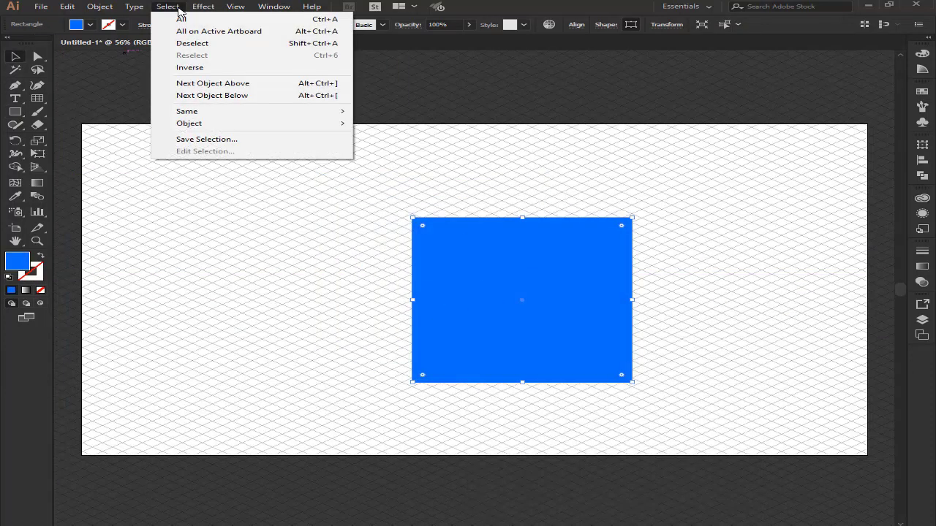
{"action": "left_click", "coordinate": [413, 71]}
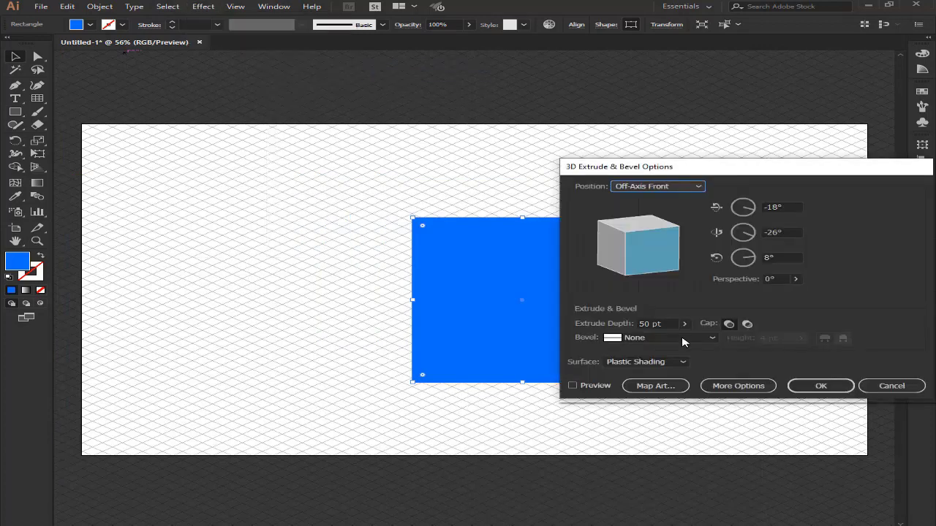
{"action": "left_click", "coordinate": [604, 388]}
{"action": "left_click", "coordinate": [653, 186]}
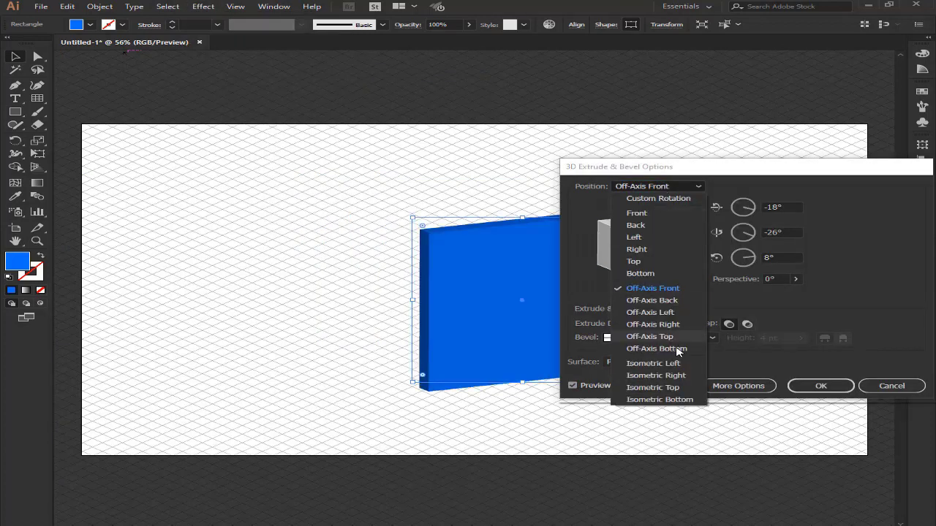
{"action": "left_click", "coordinate": [681, 389]}
{"action": "left_click", "coordinate": [815, 386]}
Move the slab toward the lower right, nudge it right, and deselect
{"action": "left_click_drag", "start_coordinate": [511, 284], "coordinate": [637, 324]}
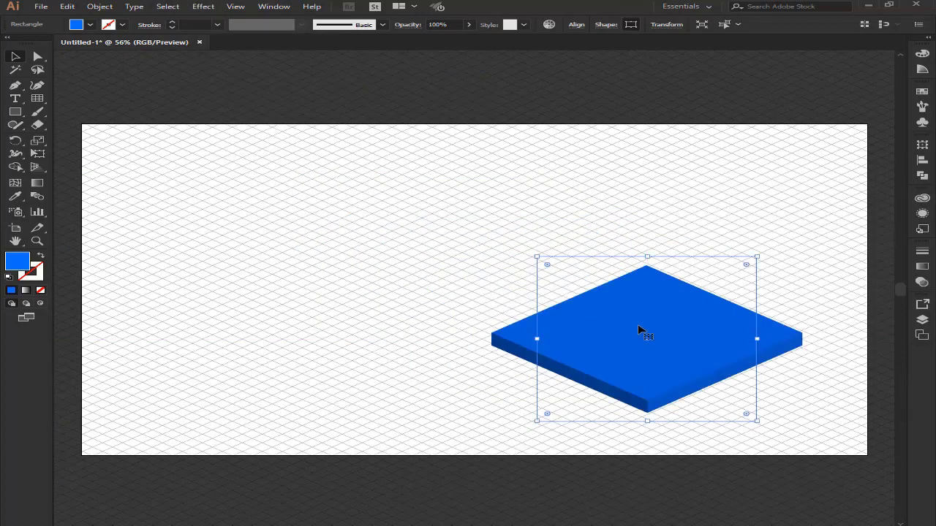
{"action": "double_click", "coordinate": [641, 325]}
{"action": "key", "text": "Escape"}
{"action": "key", "text": "Right"}
{"action": "key", "text": "Right"}
{"action": "key", "text": "Right"}
{"action": "key", "text": "Right"}
{"action": "key", "text": "Right"}
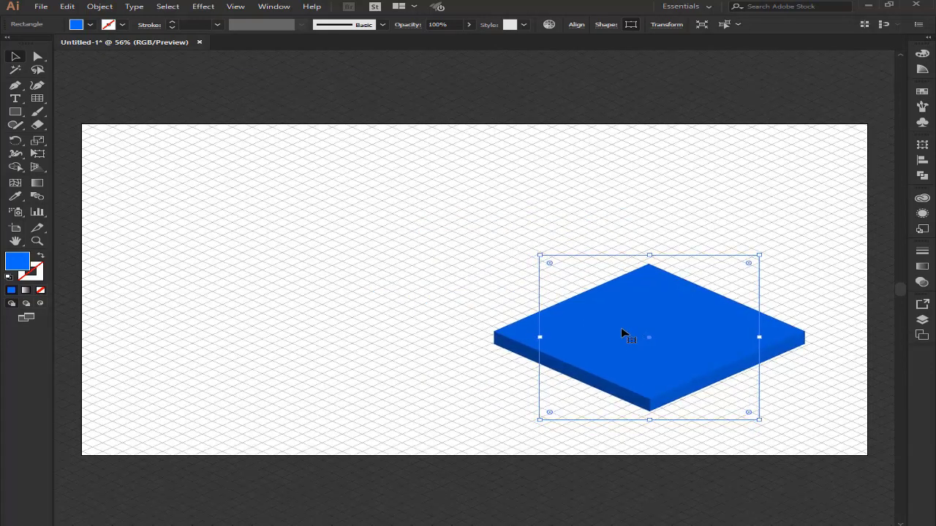
{"action": "key", "text": "Right"}
{"action": "key", "text": "Right"}
{"action": "left_click", "coordinate": [445, 219]}
Expand the slab's 3D appearance, select its top face, and copy its blue hex code
{"action": "left_click_drag", "start_coordinate": [324, 182], "coordinate": [833, 457]}
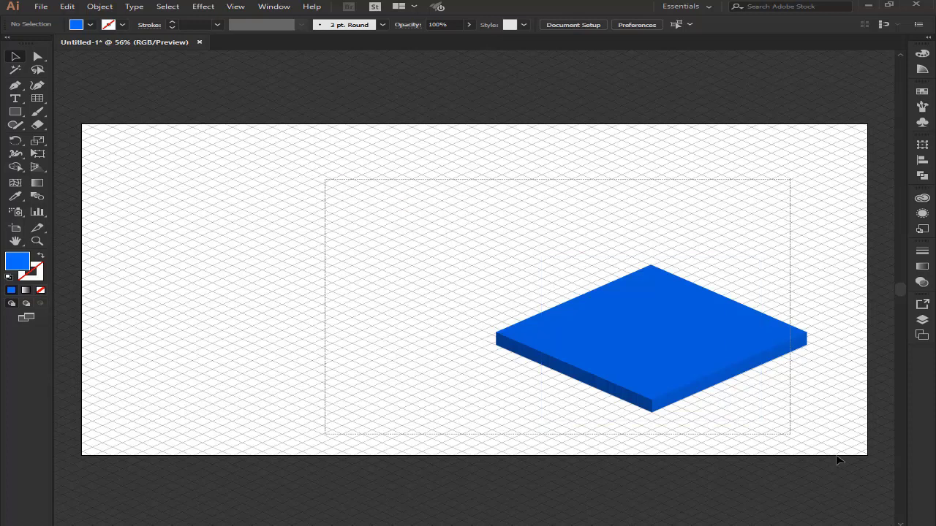
{"action": "left_click", "coordinate": [99, 6]}
{"action": "left_click", "coordinate": [133, 137]}
{"action": "left_click", "coordinate": [381, 279]}
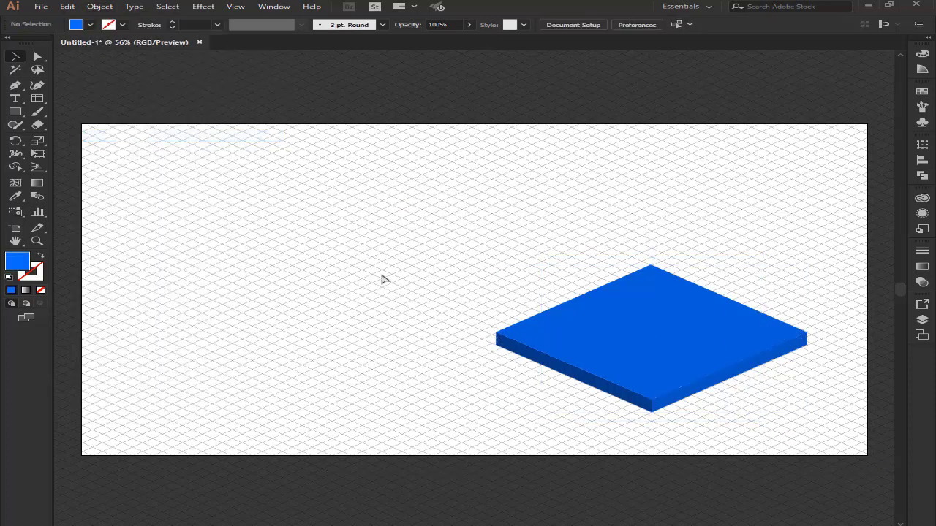
{"action": "left_click", "coordinate": [647, 342]}
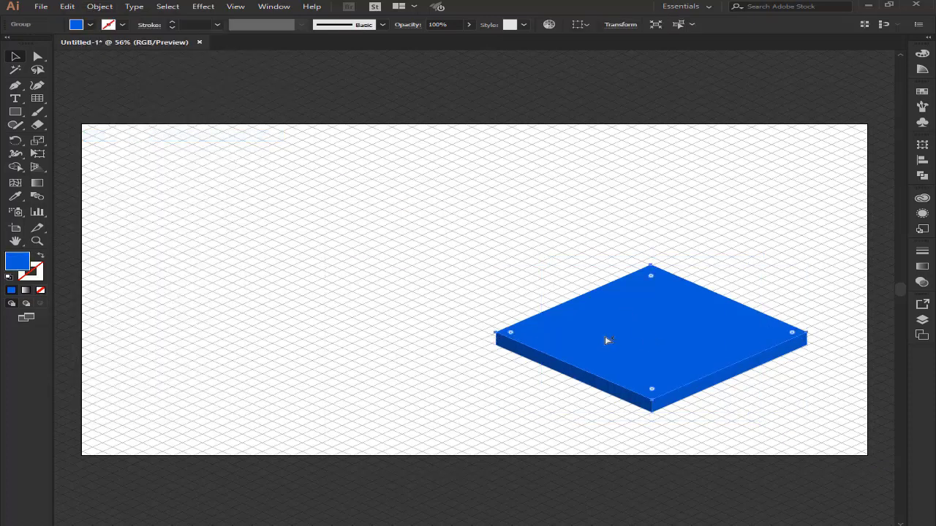
{"action": "double_click", "coordinate": [18, 261]}
{"action": "right_click", "coordinate": [695, 478]}
{"action": "left_click", "coordinate": [724, 364]}
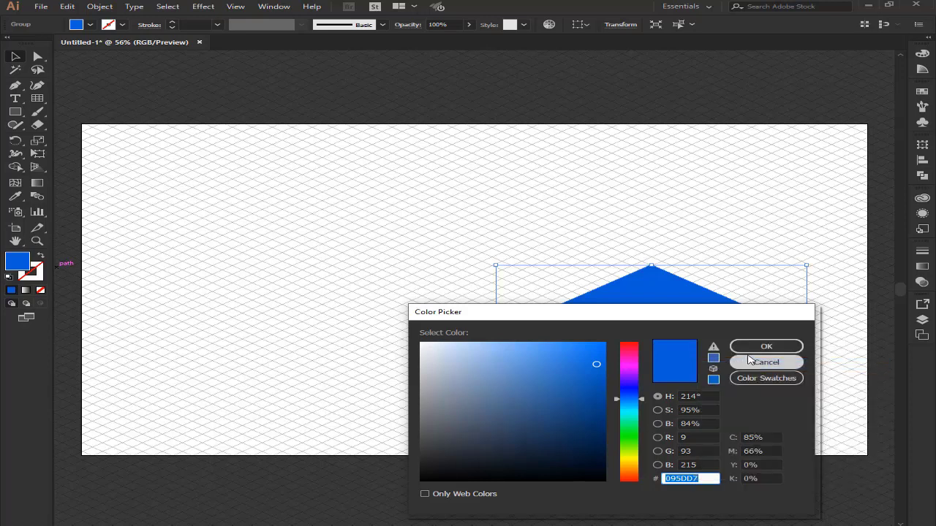
{"action": "left_click", "coordinate": [766, 346]}
Fill the top face with a linear gradient whose left stop is cyan
{"action": "left_click", "coordinate": [921, 266]}
{"action": "left_click", "coordinate": [823, 325]}
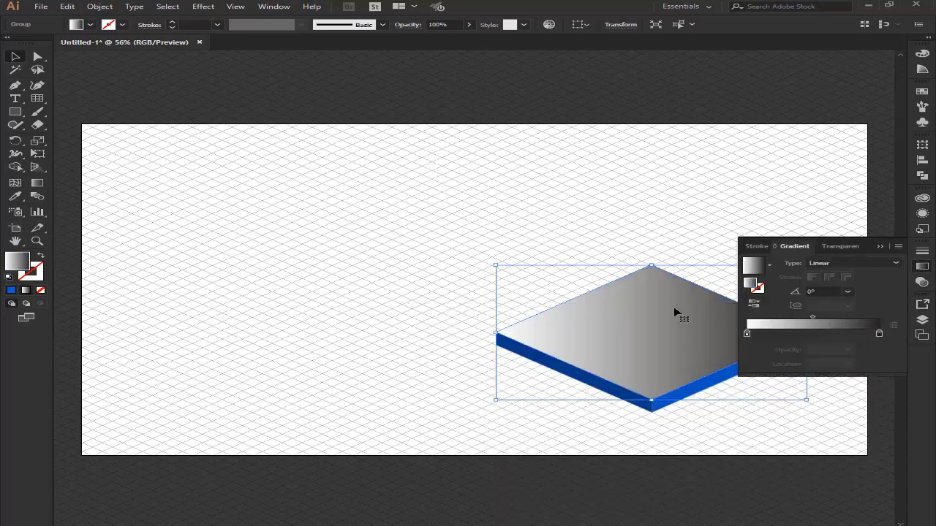
{"action": "double_click", "coordinate": [746, 334]}
{"action": "left_click", "coordinate": [693, 388]}
{"action": "left_click", "coordinate": [779, 358]}
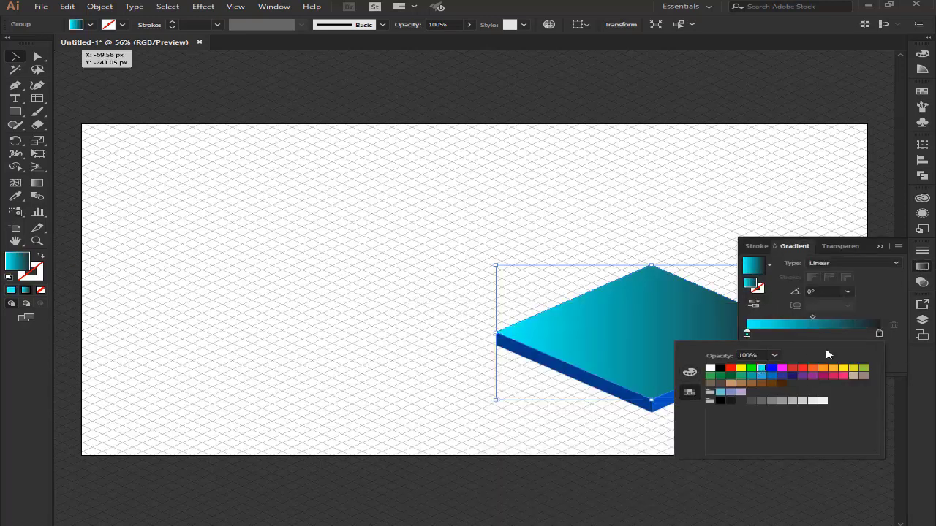
{"action": "key", "text": "Escape"}
Set the right gradient stop to dark blue 0071BC in RGB
{"action": "left_click", "coordinate": [881, 335]}
{"action": "double_click", "coordinate": [880, 334]}
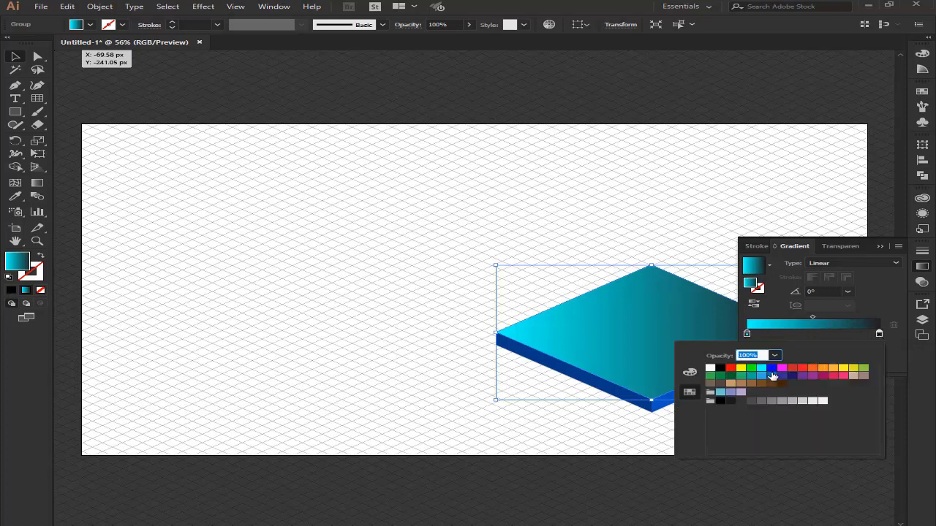
{"action": "left_click", "coordinate": [784, 377]}
{"action": "left_click", "coordinate": [690, 372]}
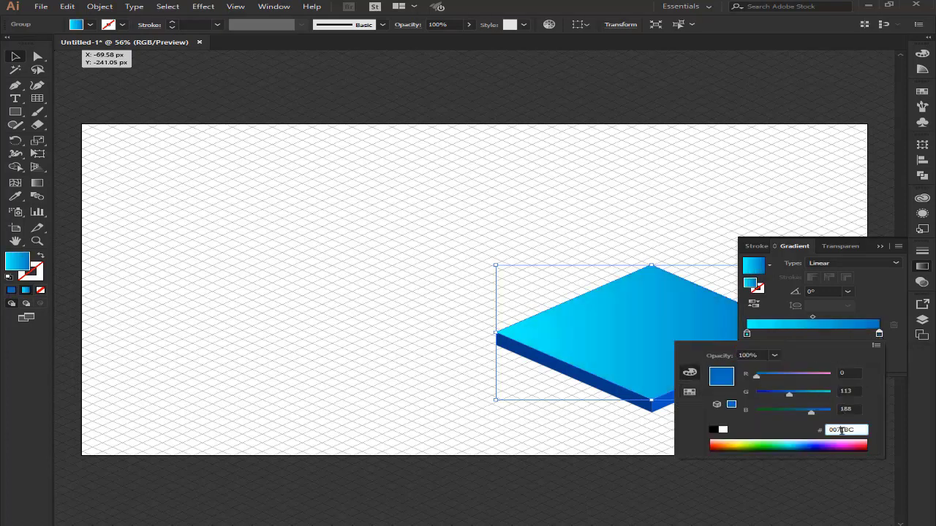
{"action": "key", "text": "Return"}
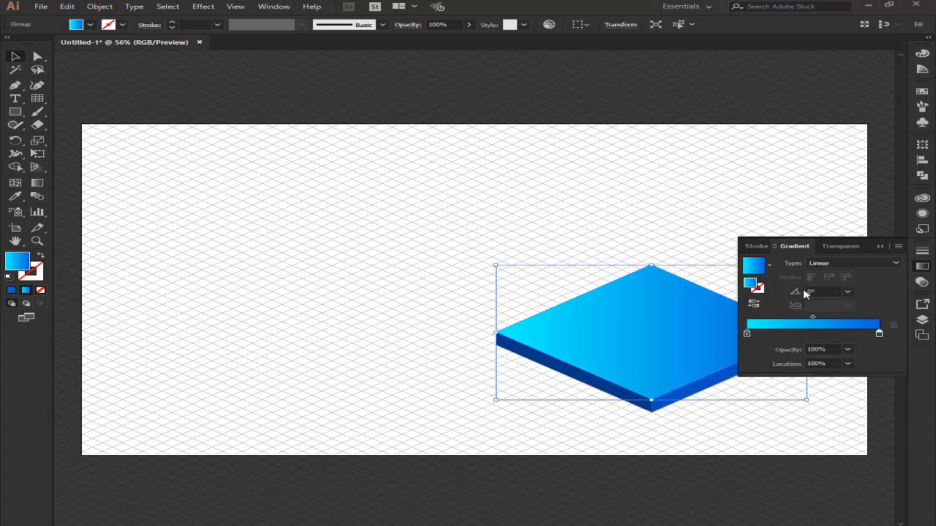
{"action": "left_click", "coordinate": [879, 246]}
{"action": "left_click", "coordinate": [536, 240]}
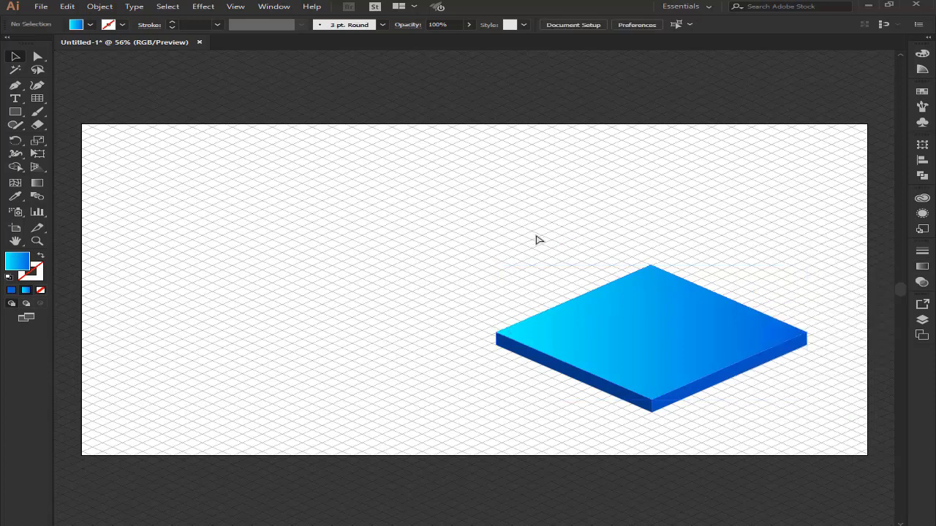
Fill the slab's left side face with the cyan-to-blue gradient
{"action": "left_click", "coordinate": [552, 370]}
{"action": "left_click", "coordinate": [921, 267]}
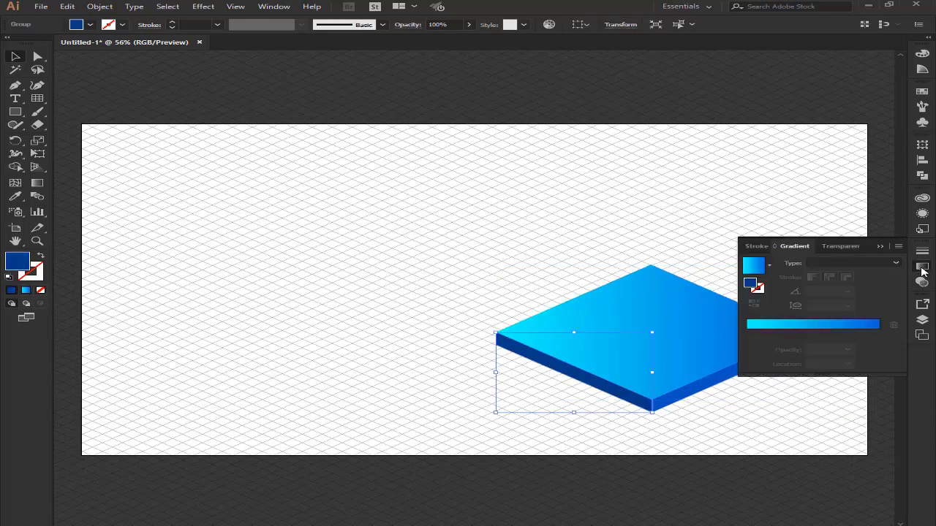
{"action": "left_click", "coordinate": [802, 328]}
{"action": "left_click", "coordinate": [714, 415]}
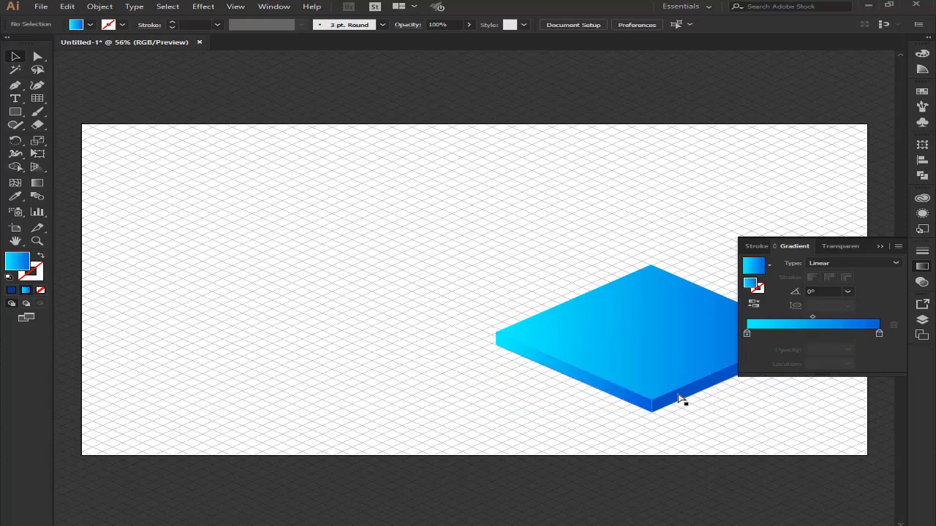
Fill the right side face with the reversed cyan-to-blue gradient
{"action": "left_click", "coordinate": [678, 399]}
{"action": "left_click", "coordinate": [793, 329]}
{"action": "left_click", "coordinate": [754, 305]}
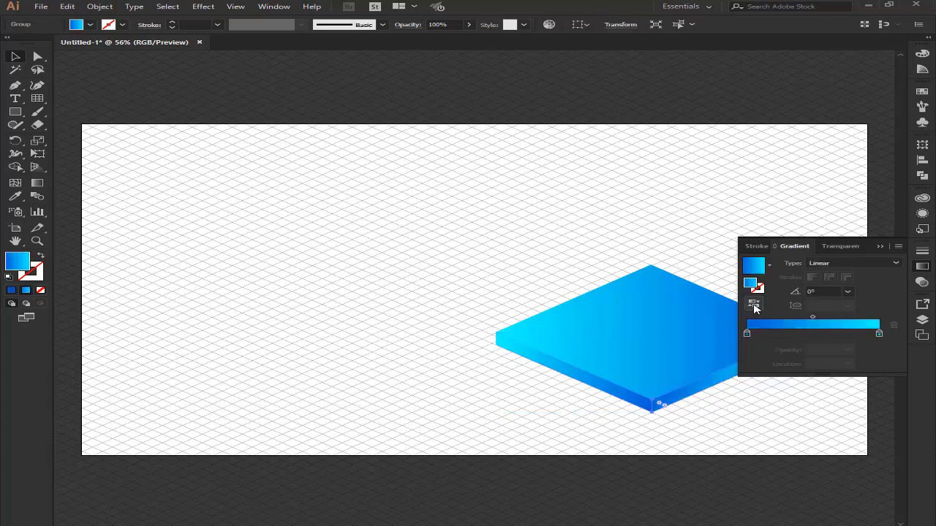
{"action": "left_click", "coordinate": [883, 245]}
{"action": "key", "text": "ctrl+z"}
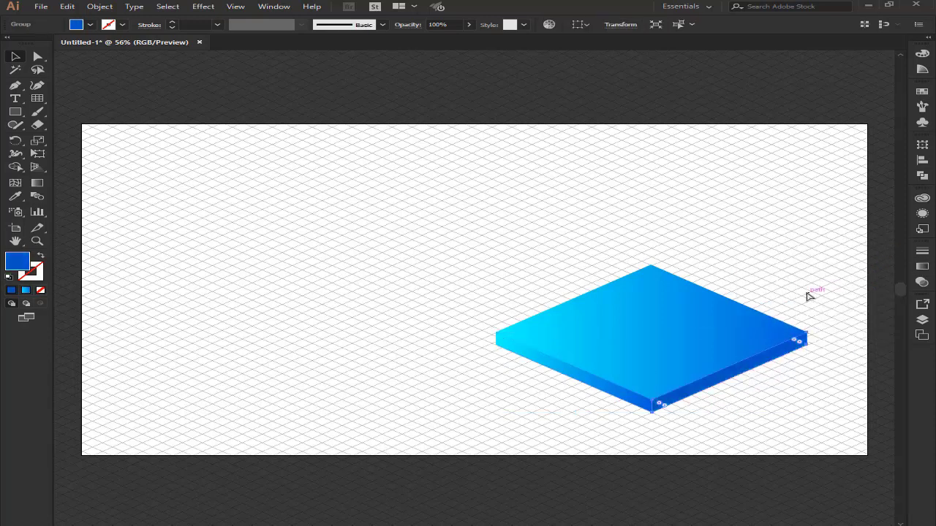
{"action": "left_click", "coordinate": [809, 296]}
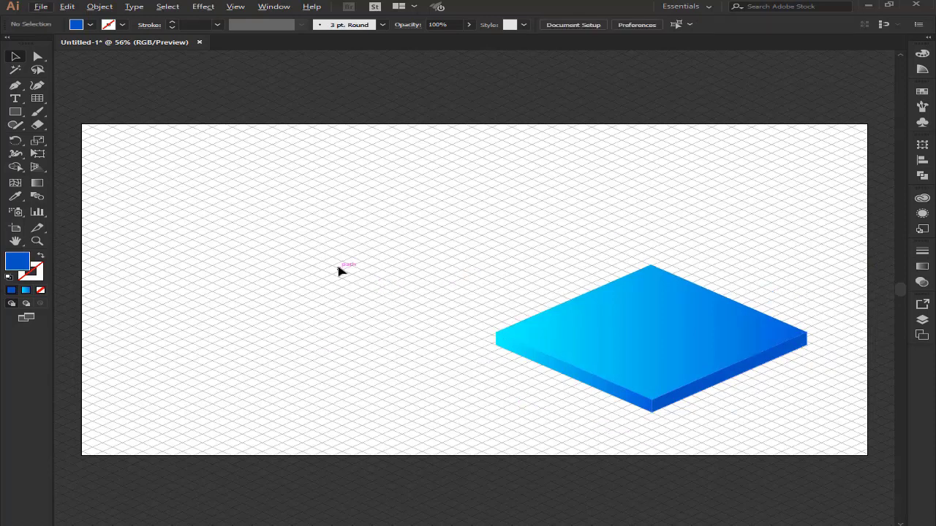
Expand the slab's nested groups in the Layers panel to reach the top face
{"action": "left_click", "coordinate": [16, 111]}
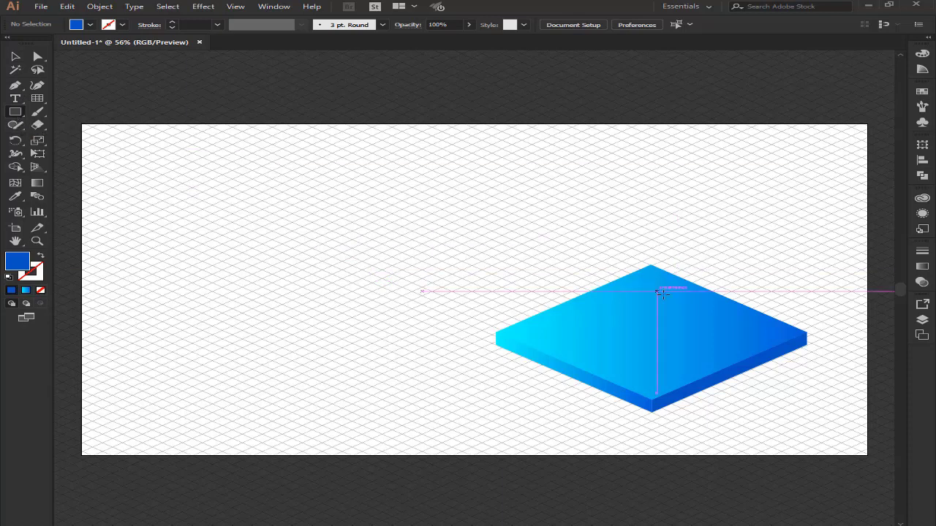
{"action": "left_click", "coordinate": [652, 328], "text": "ctrl"}
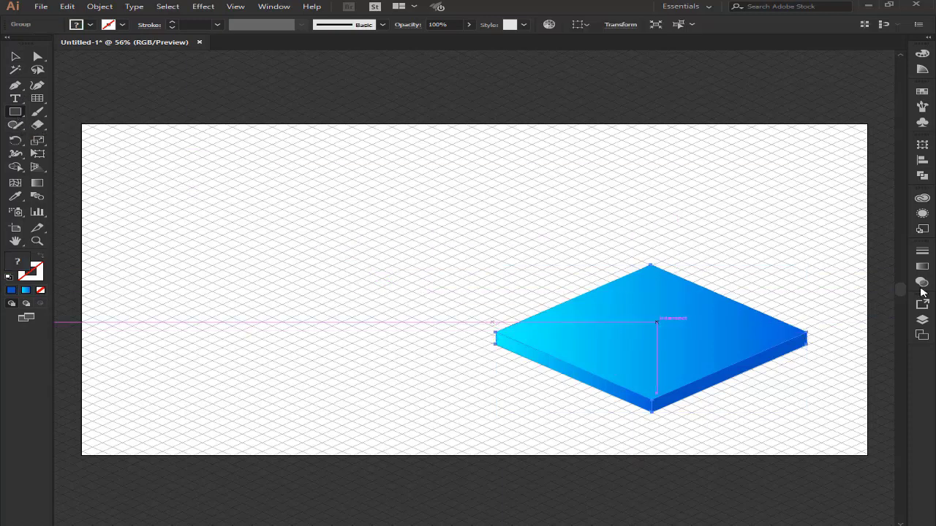
{"action": "left_click", "coordinate": [922, 320]}
{"action": "left_click", "coordinate": [733, 328]}
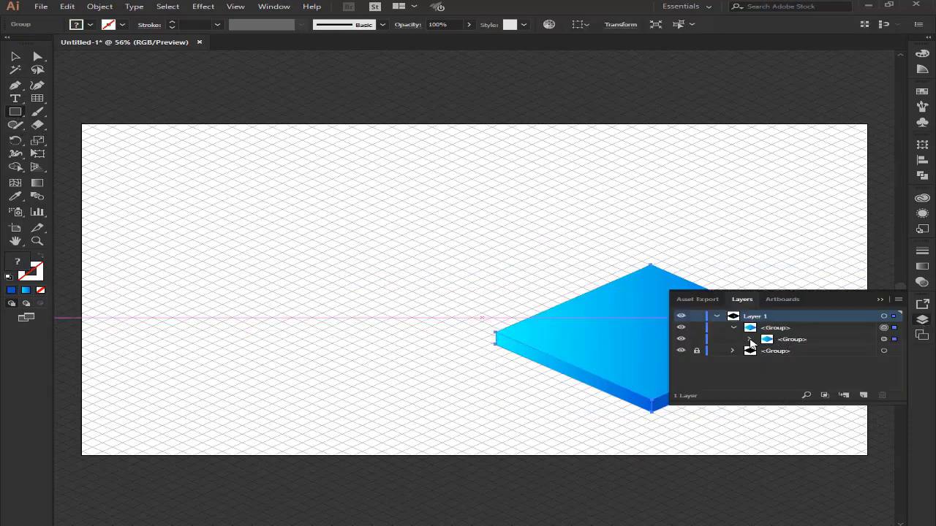
{"action": "left_click", "coordinate": [875, 351]}
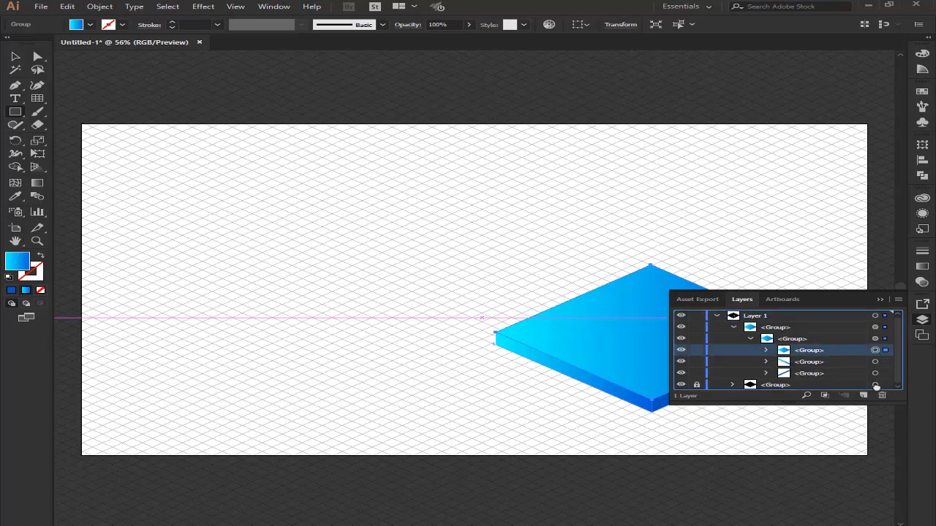
{"action": "left_click", "coordinate": [881, 300]}
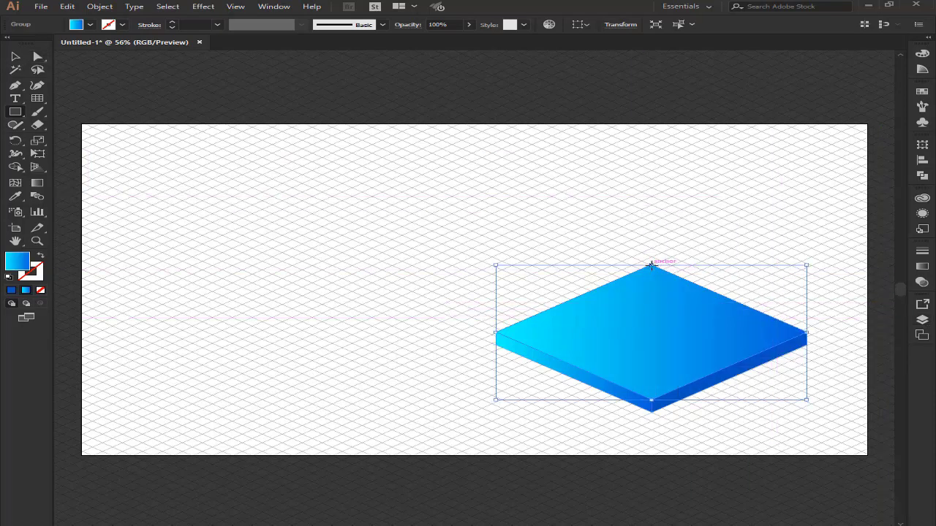
Drag the top face's corner anchors to leave a separate front-left strip
{"action": "left_click", "coordinate": [37, 57]}
{"action": "left_click", "coordinate": [656, 269]}
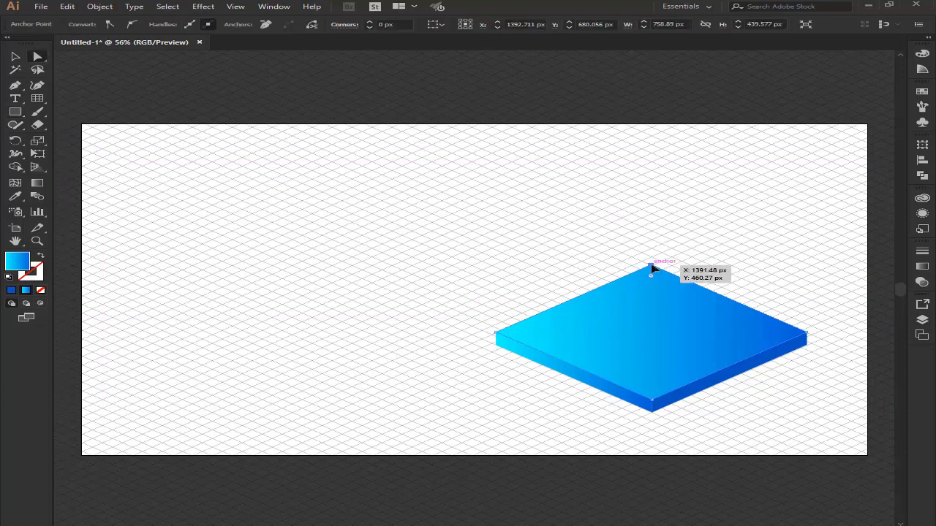
{"action": "left_click", "coordinate": [807, 334], "text": "shift"}
{"action": "mouse_move", "coordinate": [807, 333]}
{"action": "left_mouse_down"}
{"action": "mouse_move", "coordinate": [702, 382]}
{"action": "mouse_move", "coordinate": [714, 414]}
{"action": "left_mouse_up"}
{"action": "left_click", "coordinate": [497, 419]}
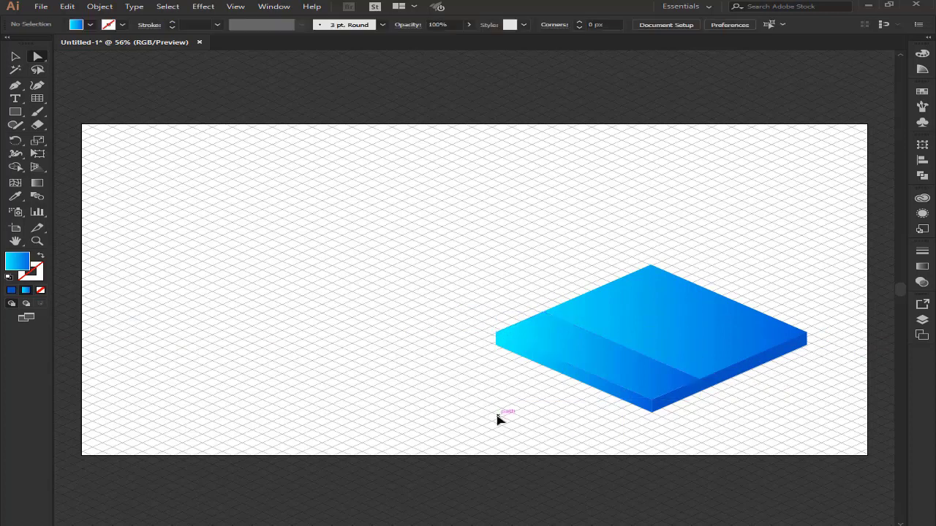
{"action": "left_click", "coordinate": [593, 363]}
{"action": "left_click", "coordinate": [400, 394]}
Fill the front strip solid dark blue 0853C0 and zoom out to the whole slab
{"action": "left_click", "coordinate": [598, 357]}
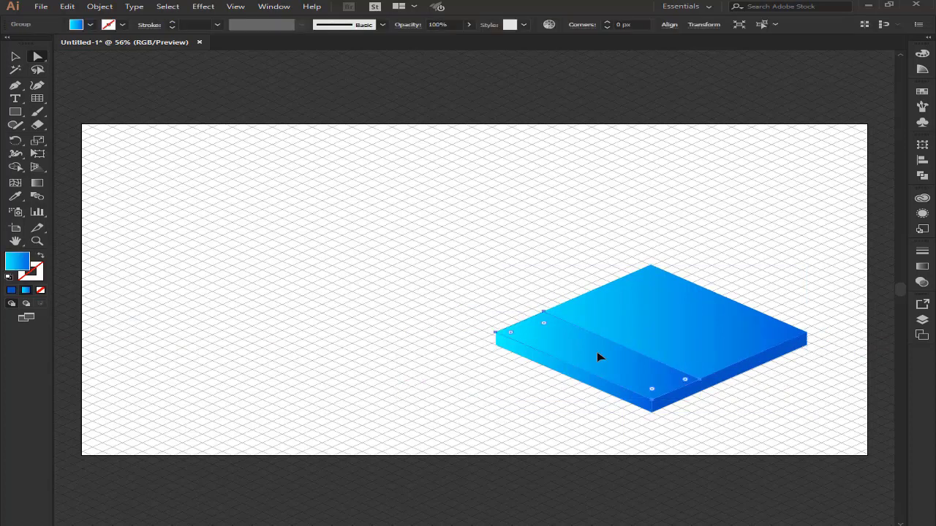
{"action": "left_click", "coordinate": [10, 291]}
{"action": "left_click", "coordinate": [329, 284]}
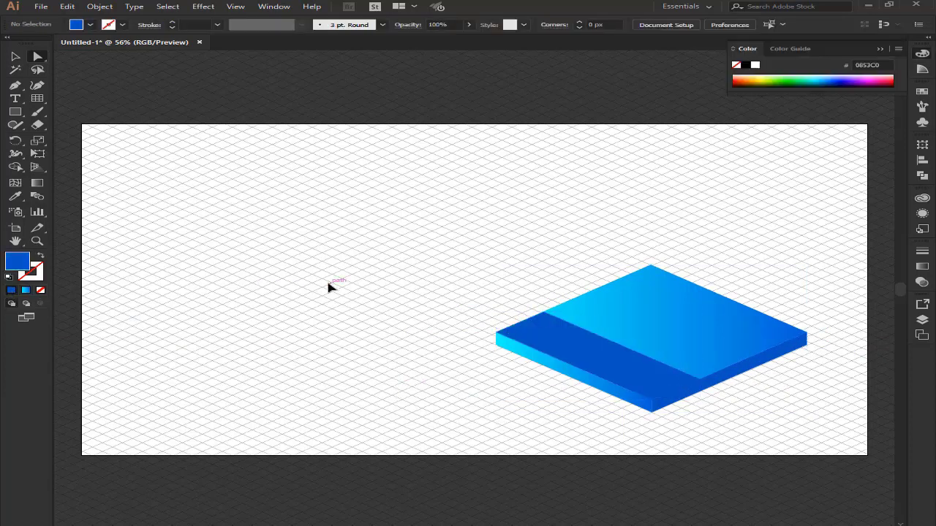
{"action": "scroll", "coordinate": [393, 299], "scroll_direction": "up", "scroll_amount": 3}
{"action": "scroll", "coordinate": [292, 147], "scroll_direction": "down", "scroll_amount": 3}
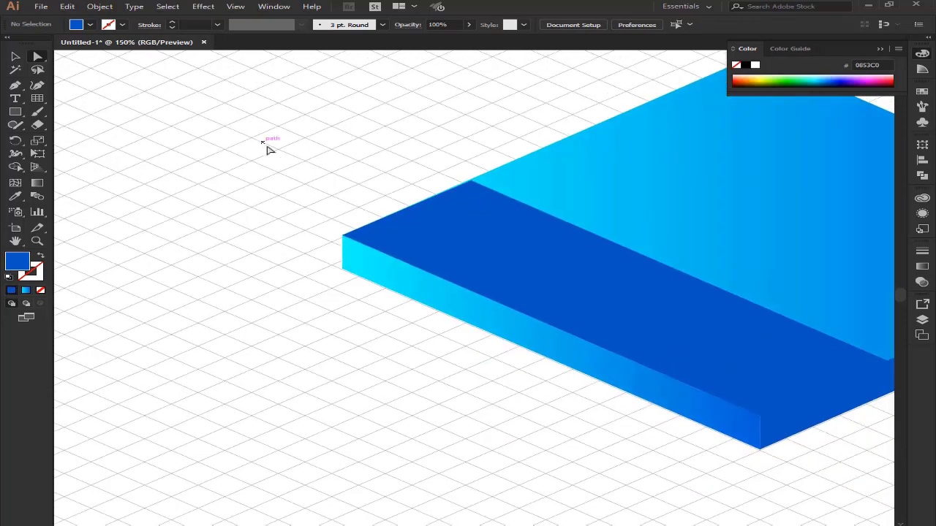
{"action": "key", "text": "ctrl+minus"}
{"action": "key", "text": "ctrl+minus"}
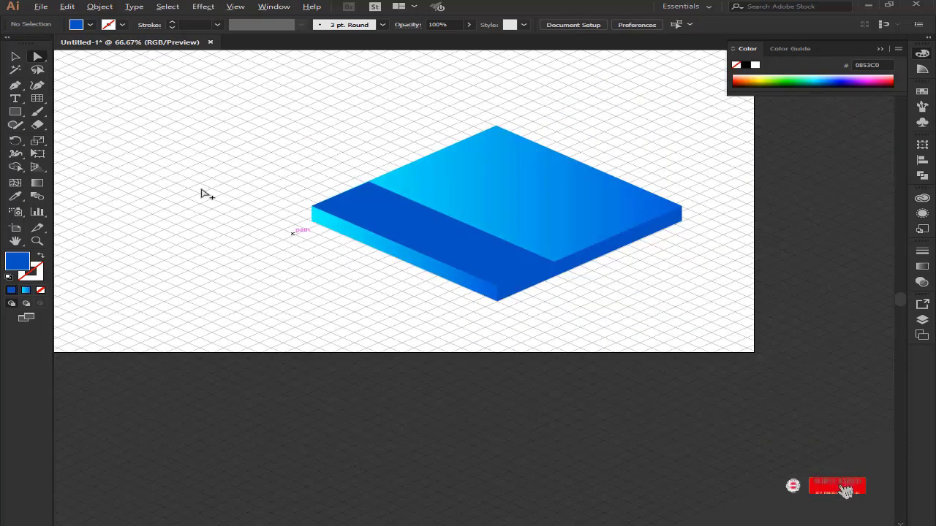
{"action": "left_click", "coordinate": [14, 84]}
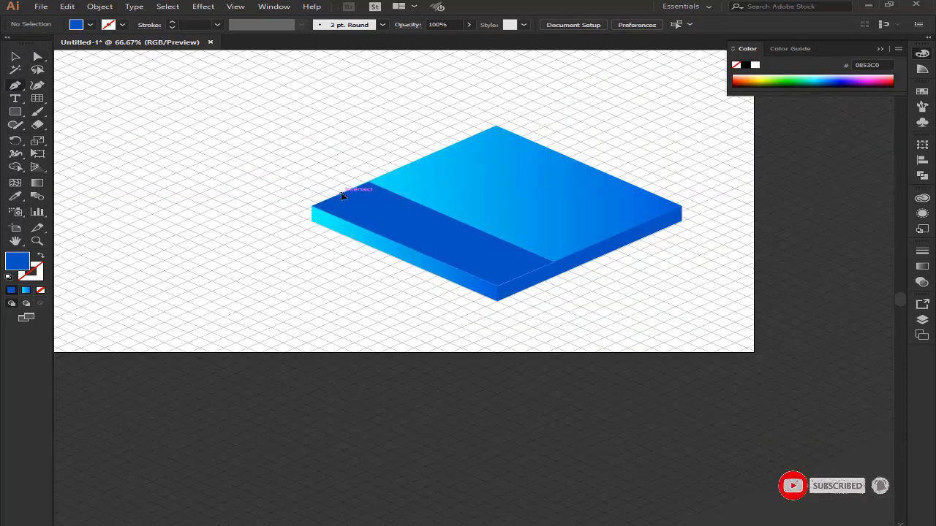
Draw a lane line along the strip with a 12 pt light blue stroke
{"action": "left_click", "coordinate": [339, 193]}
{"action": "left_click", "coordinate": [527, 273]}
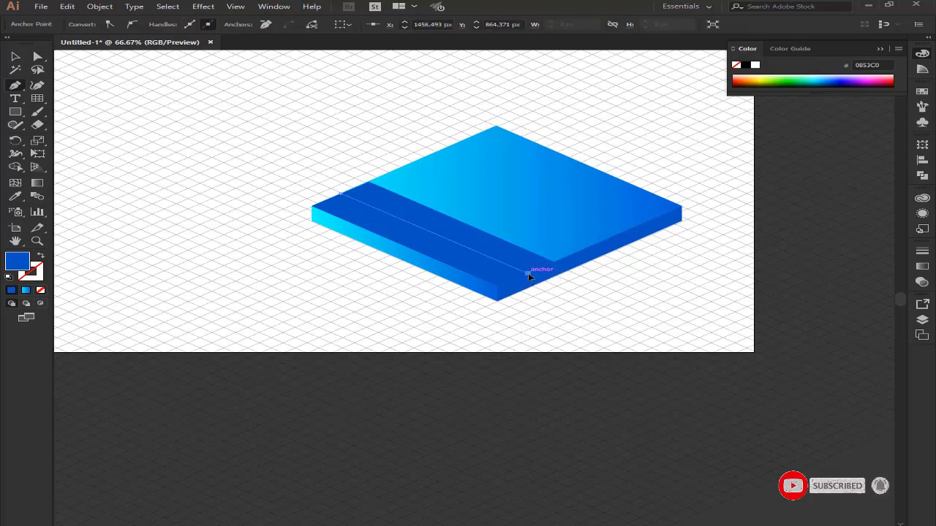
{"action": "left_click", "coordinate": [40, 258]}
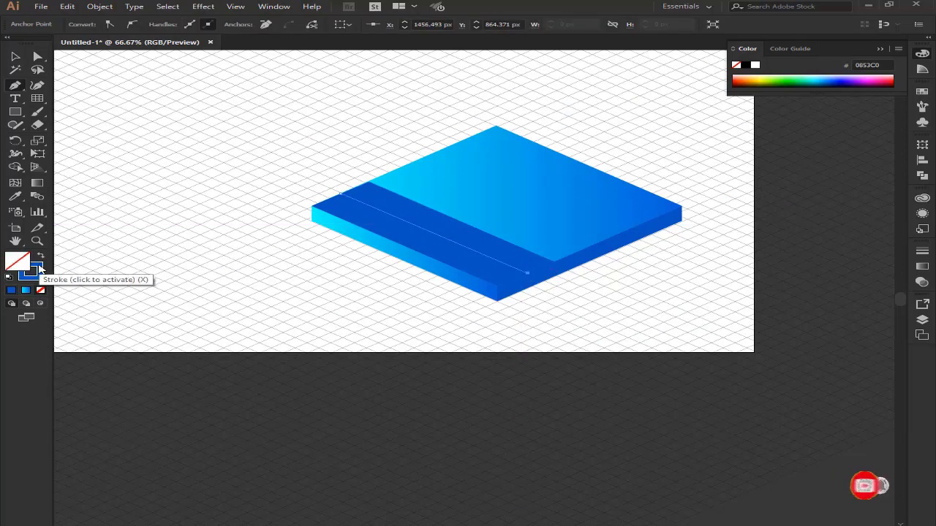
{"action": "left_click", "coordinate": [922, 253]}
{"action": "left_click", "coordinate": [794, 261]}
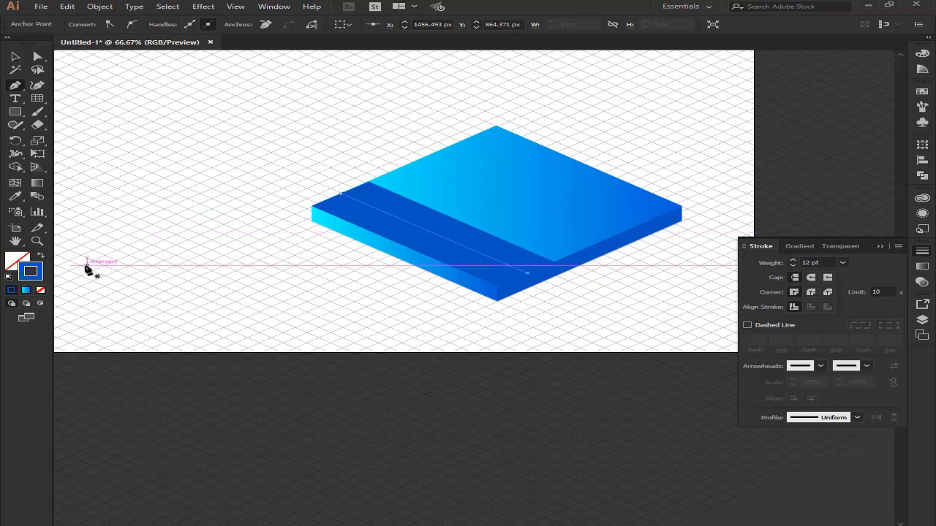
{"action": "double_click", "coordinate": [30, 272]}
{"action": "left_click", "coordinate": [556, 348]}
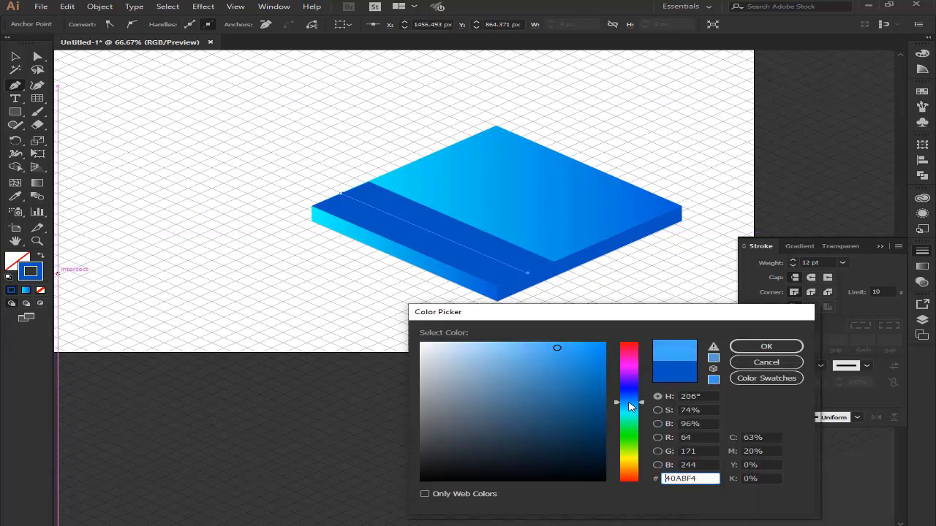
{"action": "left_click", "coordinate": [761, 346]}
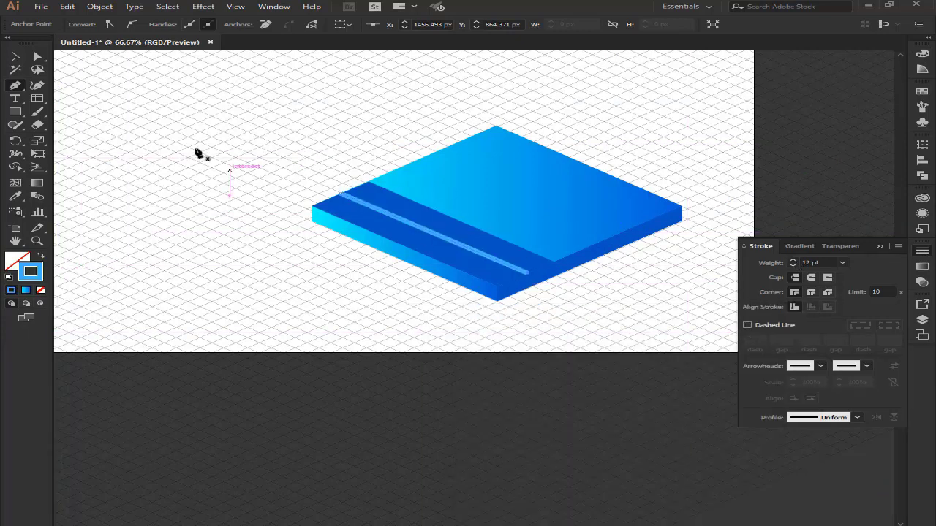
Drag the lane line's end points out to the slab edges
{"action": "key", "text": "a"}
{"action": "scroll", "coordinate": [315, 157], "scroll_direction": "up", "scroll_amount": 2}
{"action": "left_click_drag", "start_coordinate": [377, 254], "coordinate": [344, 245]}
{"action": "scroll", "coordinate": [243, 234], "scroll_direction": "down", "scroll_amount": 2}
{"action": "scroll", "coordinate": [502, 324], "scroll_direction": "up", "scroll_amount": 2}
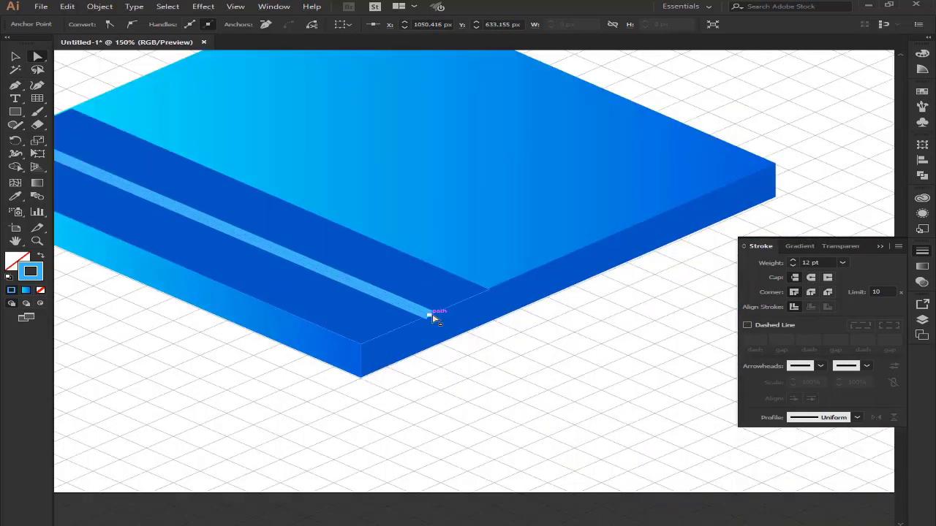
{"action": "left_click_drag", "start_coordinate": [432, 314], "coordinate": [456, 331]}
Select the lane stripe with the shape above it and clip it with Ctrl+7
{"action": "left_click", "coordinate": [437, 288]}
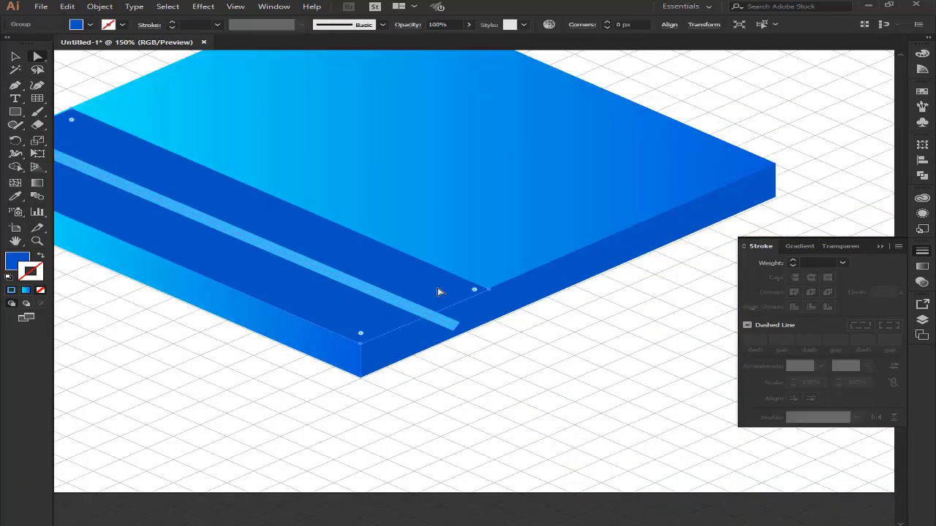
{"action": "left_click", "coordinate": [920, 322]}
{"action": "left_click", "coordinate": [766, 363]}
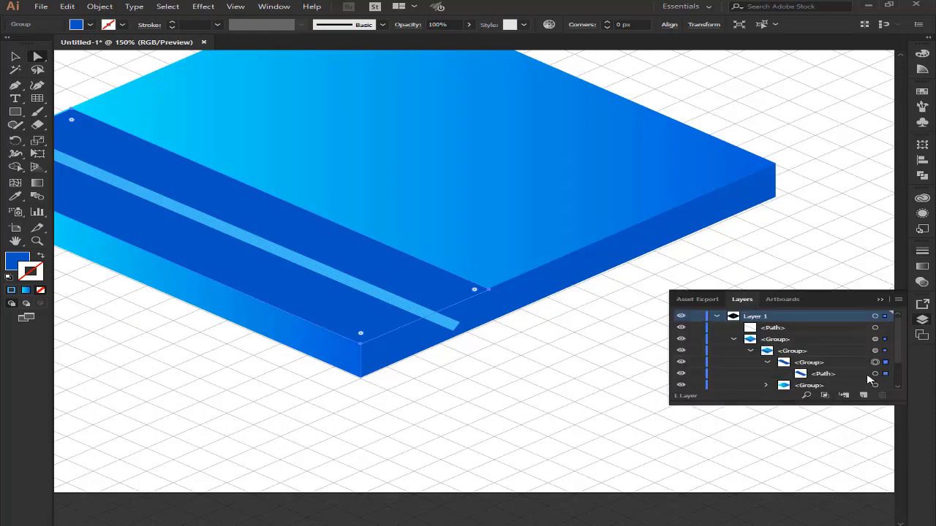
{"action": "left_click", "coordinate": [875, 374]}
{"action": "left_click", "coordinate": [444, 390]}
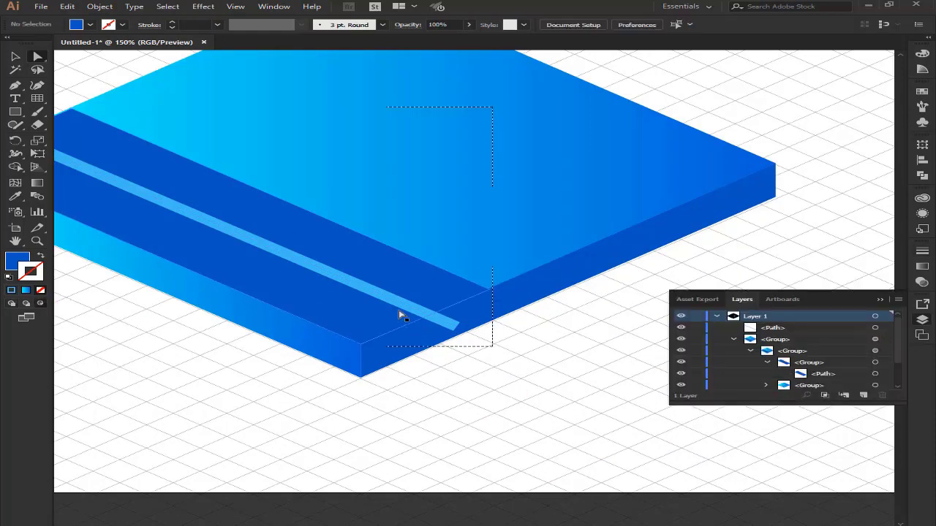
{"action": "left_click", "coordinate": [875, 328]}
{"action": "left_click", "coordinate": [397, 288], "text": "shift"}
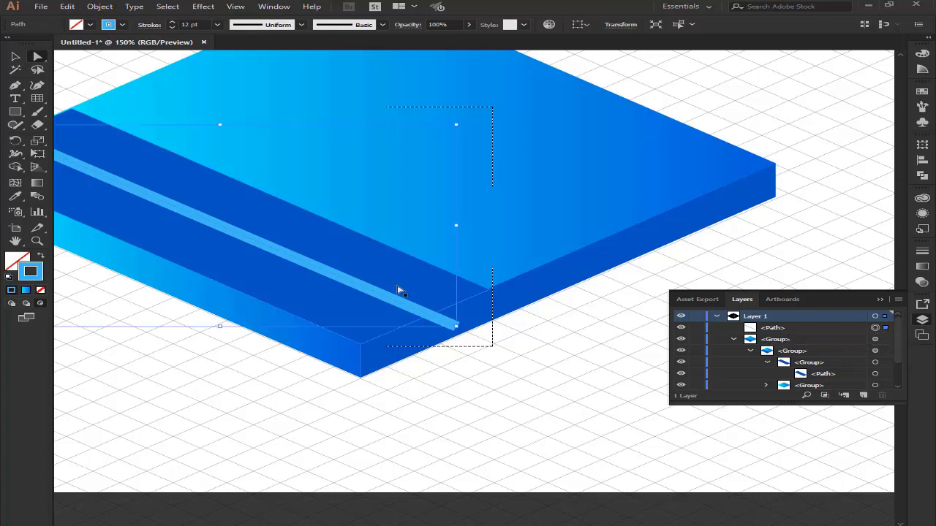
{"action": "key", "text": "ctrl+7"}
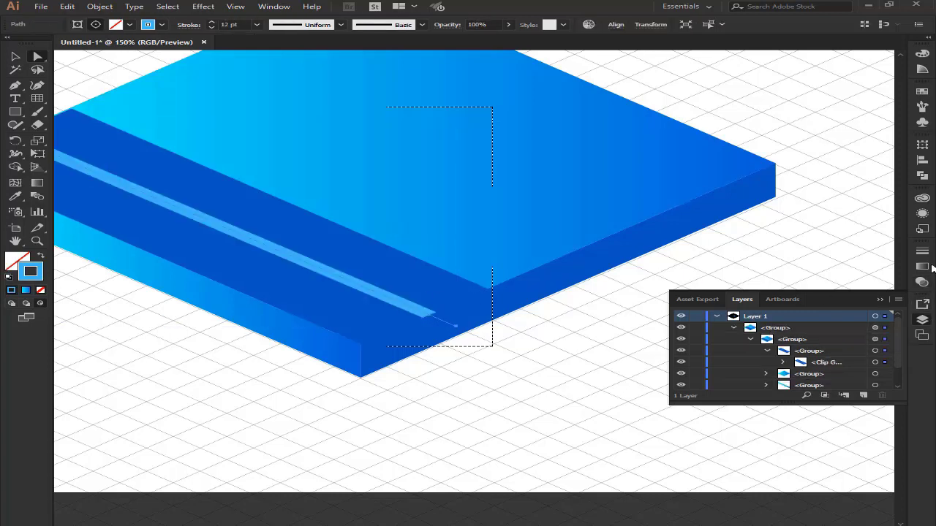
Make the lane stripe a dashed stroke with 45 pt dashes
{"action": "left_click", "coordinate": [922, 251]}
{"action": "left_click", "coordinate": [758, 326]}
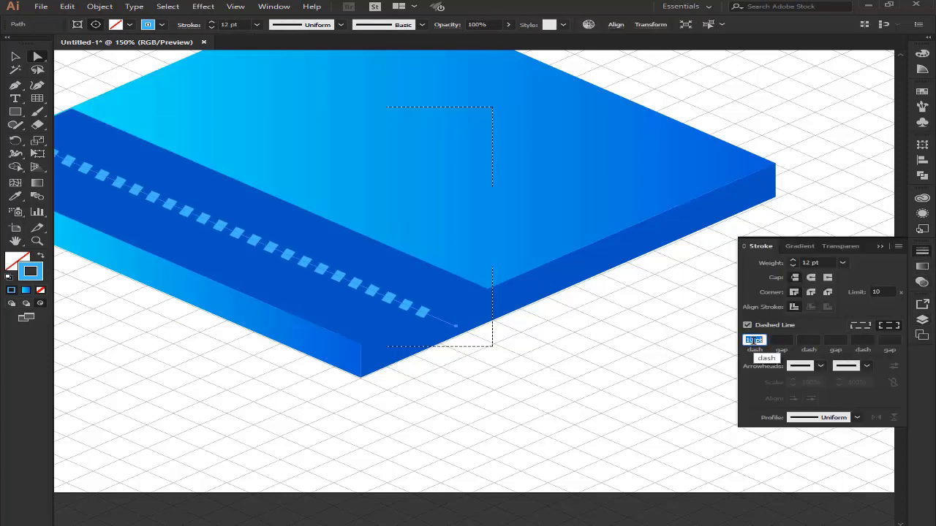
{"action": "key", "text": "Up"}
{"action": "key", "text": "Up"}
{"action": "key", "text": "Up"}
{"action": "key", "text": "Up"}
{"action": "key", "text": "Up"}
{"action": "key", "text": "Up"}
{"action": "key", "text": "Up"}
{"action": "key", "text": "Up"}
{"action": "key", "text": "Up"}
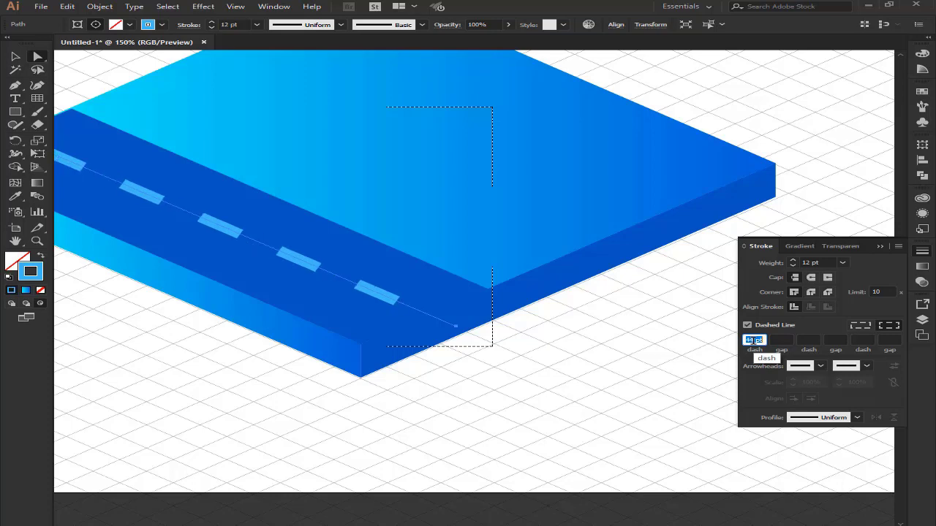
{"action": "scroll", "coordinate": [379, 319], "scroll_direction": "down", "scroll_amount": 2}
{"action": "scroll", "coordinate": [379, 319], "scroll_direction": "down", "scroll_amount": 1}
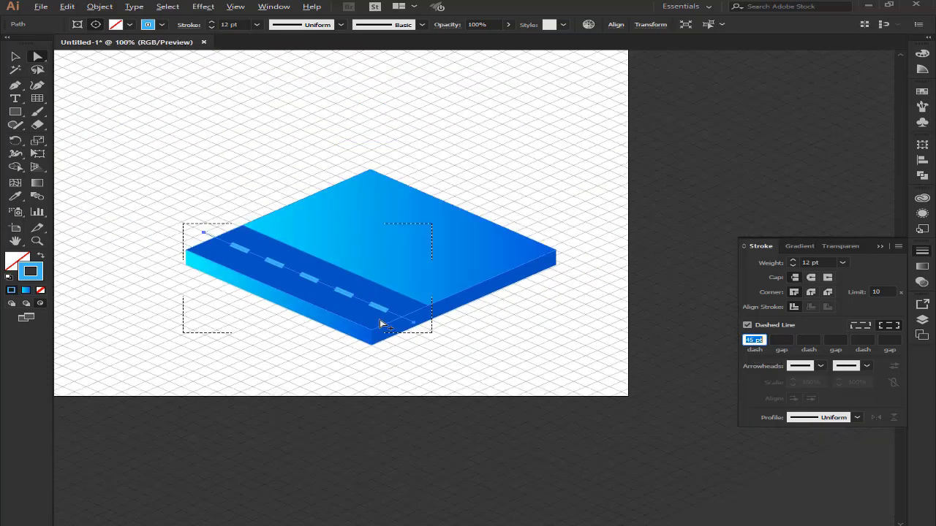
{"action": "scroll", "coordinate": [379, 319], "scroll_direction": "up", "scroll_amount": 1}
Extend both ends of the dashed stripe past the slab edges
{"action": "left_click", "coordinate": [119, 185]}
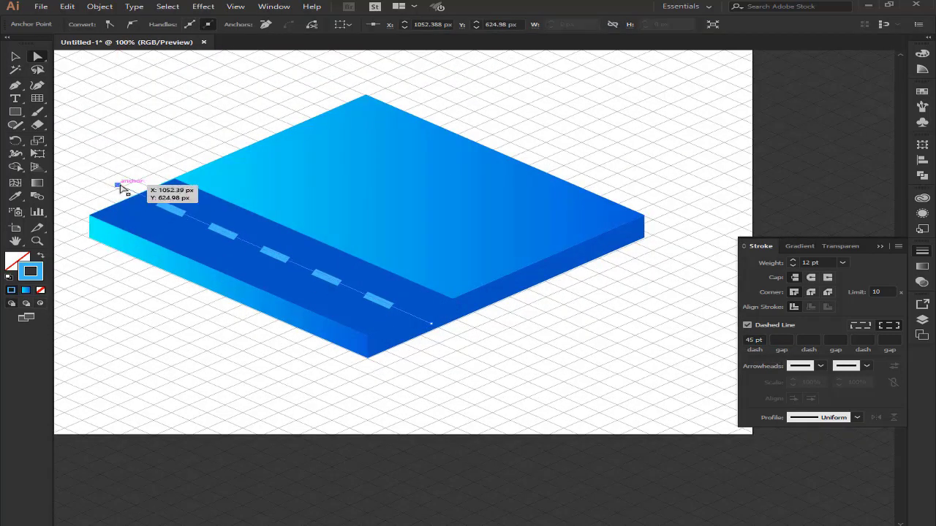
{"action": "left_click_drag", "start_coordinate": [120, 185], "coordinate": [108, 173]}
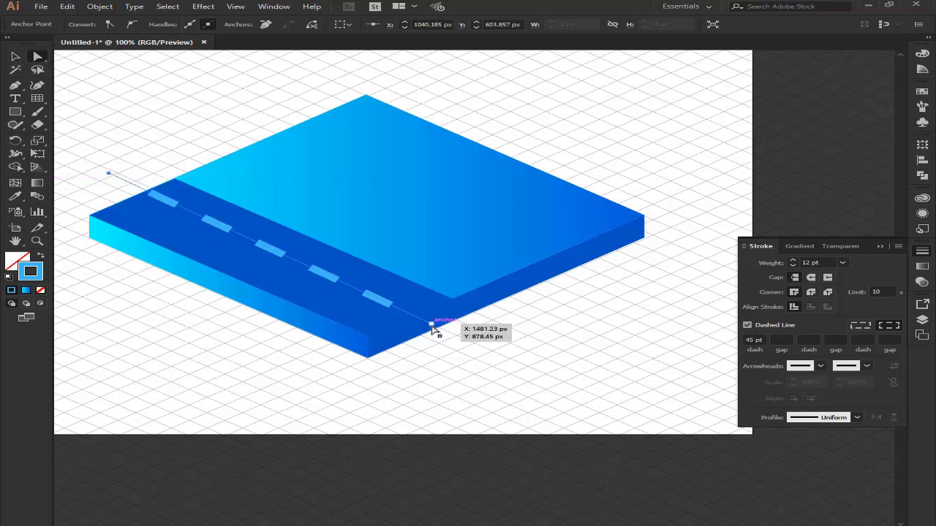
{"action": "left_click_drag", "start_coordinate": [432, 328], "coordinate": [449, 340]}
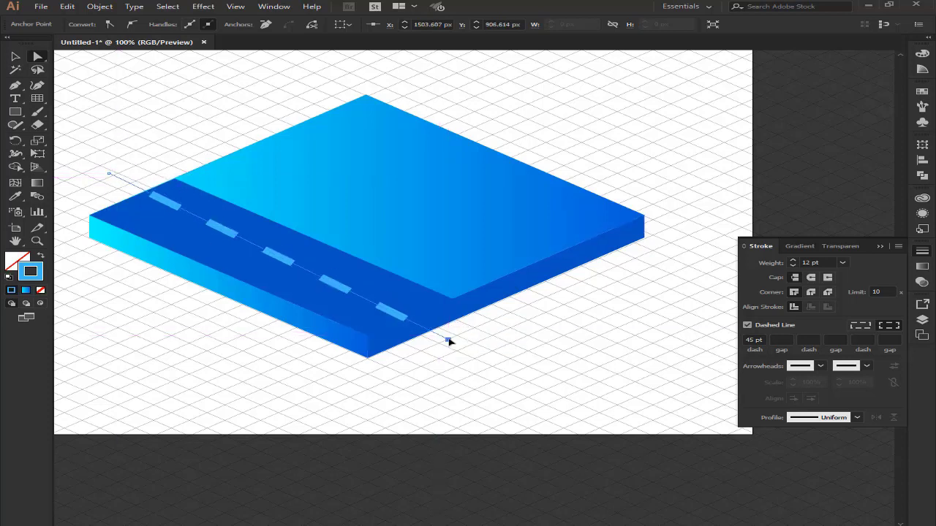
{"action": "left_click", "coordinate": [501, 363]}
{"action": "scroll", "coordinate": [516, 343], "scroll_direction": "down", "scroll_amount": 3, "text": "alt"}
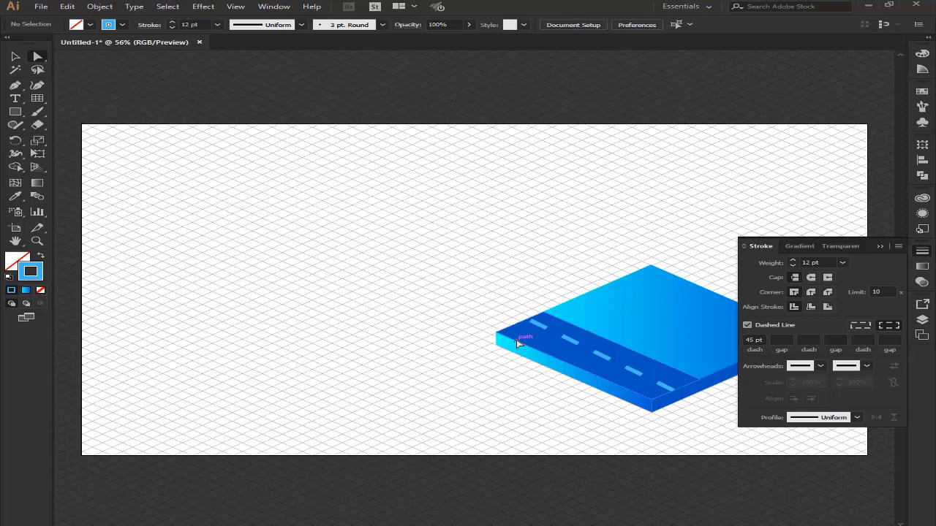
Draw an artboard-sized rectangle and fill it with the cyan-to-blue linear gradient
{"action": "left_click", "coordinate": [881, 247]}
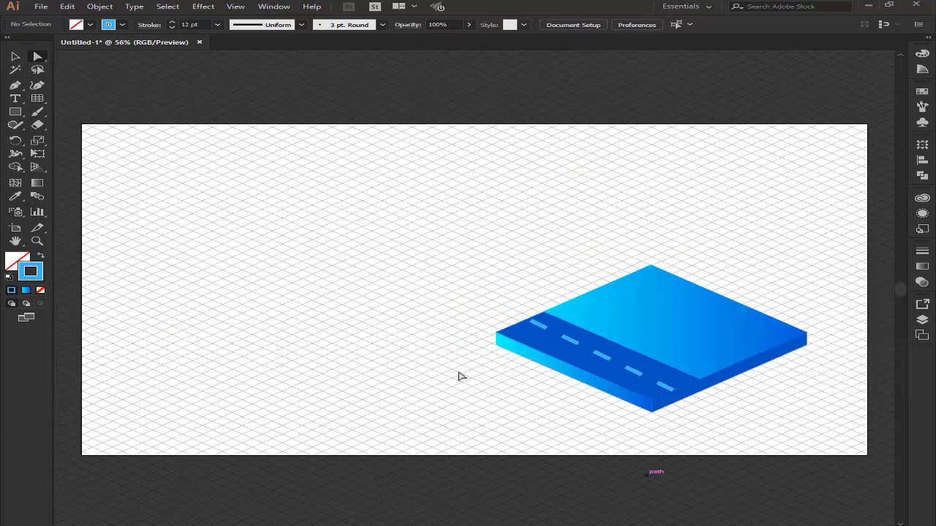
{"action": "left_click", "coordinate": [922, 320]}
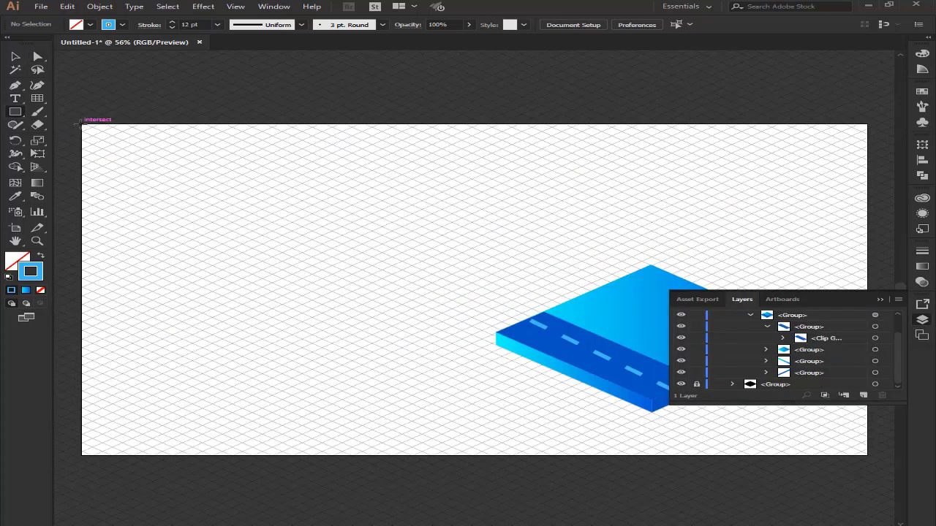
{"action": "left_click_drag", "start_coordinate": [81, 123], "coordinate": [866, 454]}
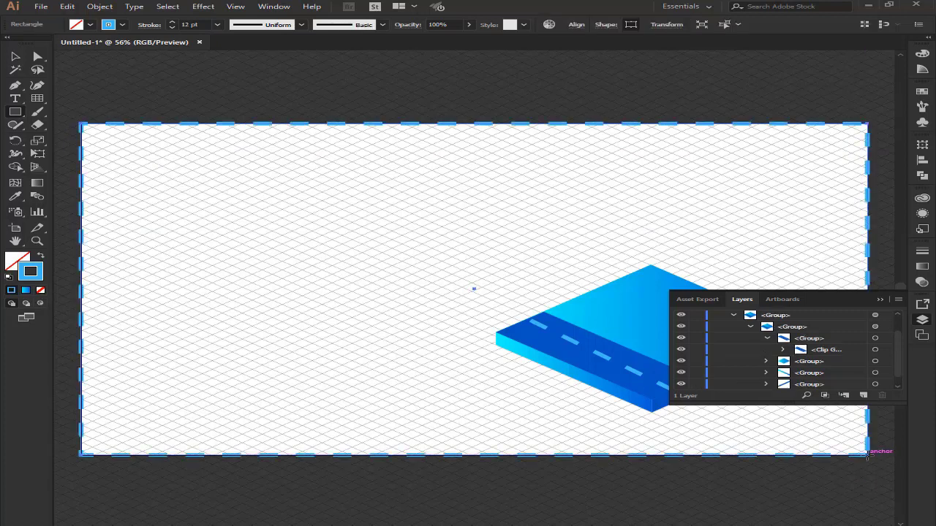
{"action": "left_click", "coordinate": [40, 256]}
{"action": "left_click", "coordinate": [922, 266]}
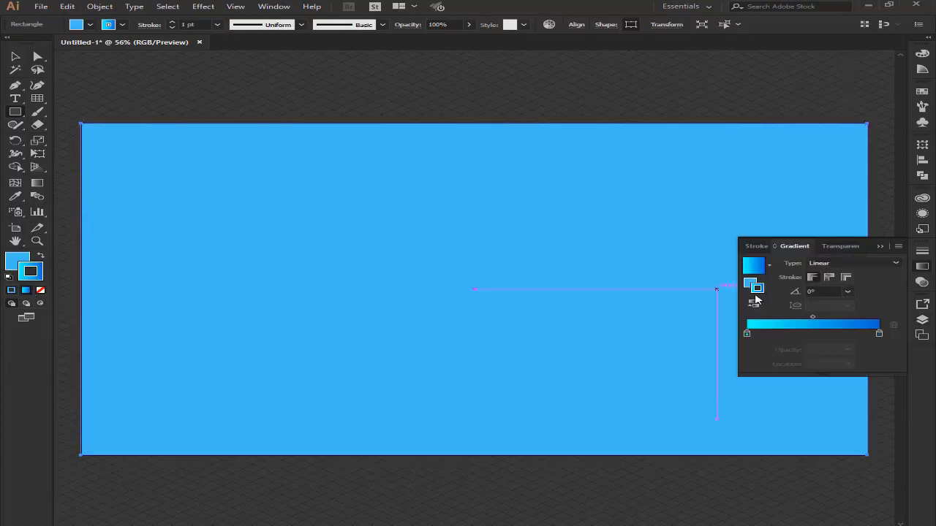
{"action": "key", "text": "."}
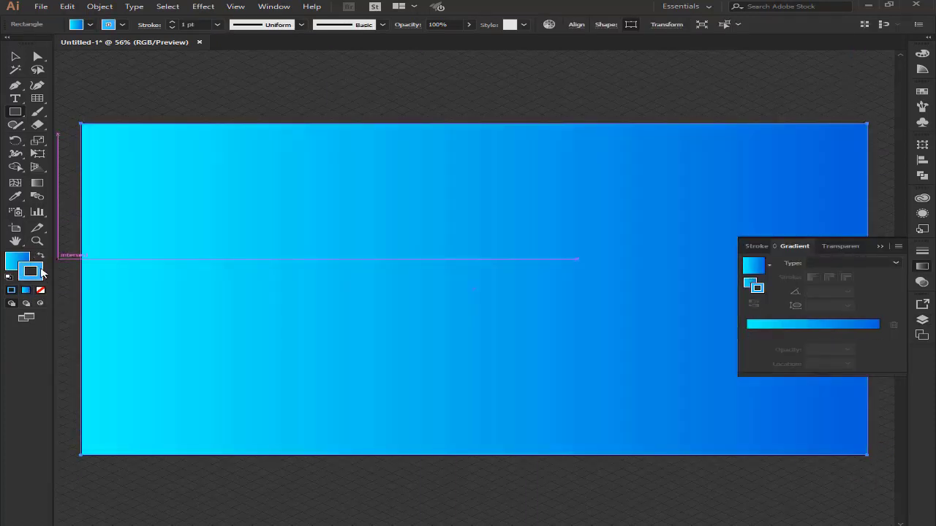
Remove the rectangle's stroke and move its layer beneath the road artwork
{"action": "left_click", "coordinate": [40, 290]}
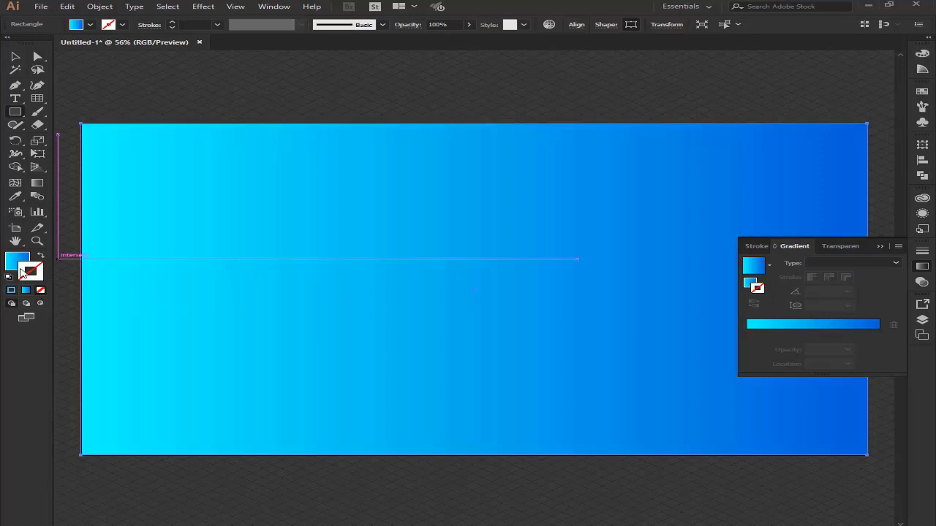
{"action": "left_click", "coordinate": [921, 321]}
{"action": "left_click_drag", "start_coordinate": [780, 327], "coordinate": [801, 376]}
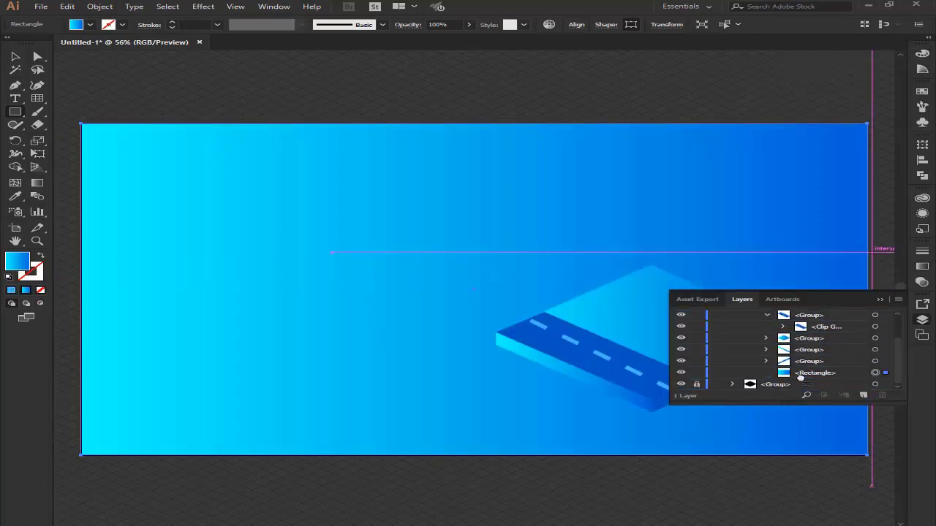
{"action": "left_click", "coordinate": [880, 300]}
{"action": "left_click", "coordinate": [622, 473]}
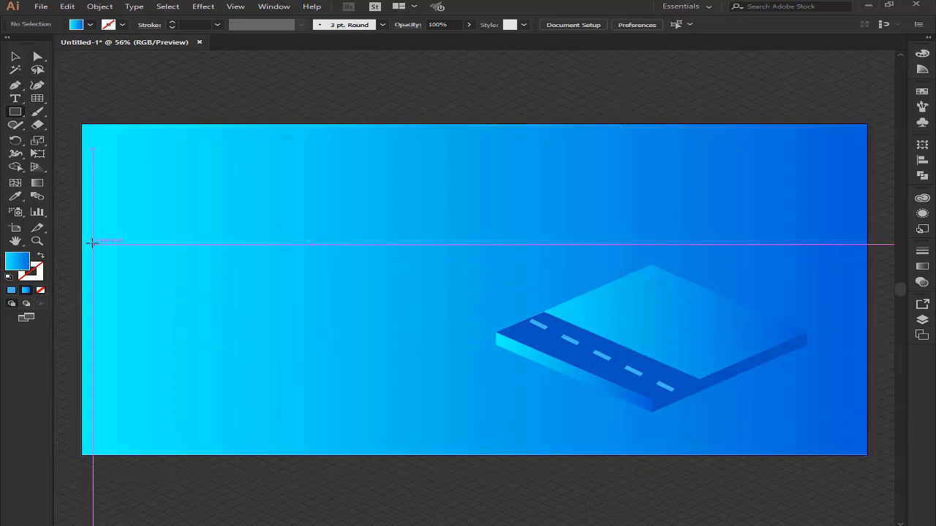
Draw a small ellipse and pen-trace the cloud's curved bumps with a flat bottom edge
{"action": "left_click_drag", "start_coordinate": [20, 112], "coordinate": [80, 136]}
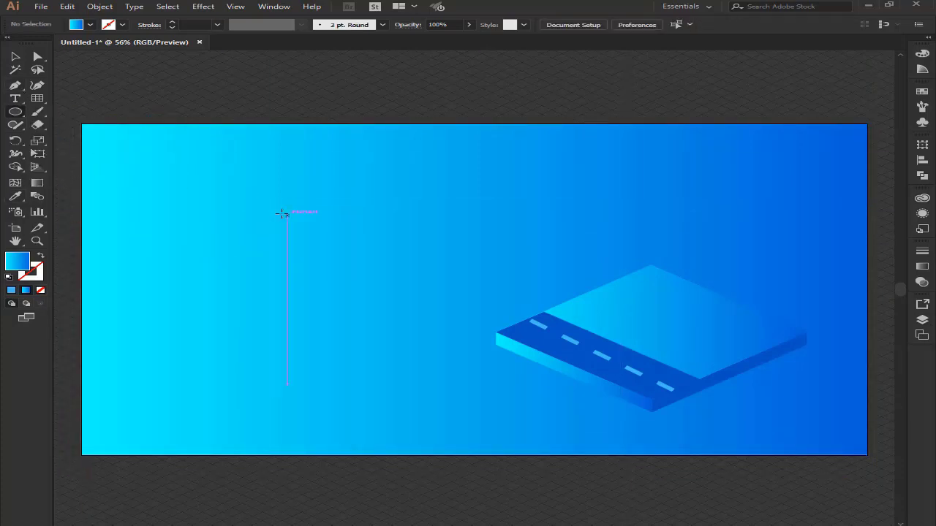
{"action": "left_click_drag", "start_coordinate": [273, 205], "coordinate": [298, 225]}
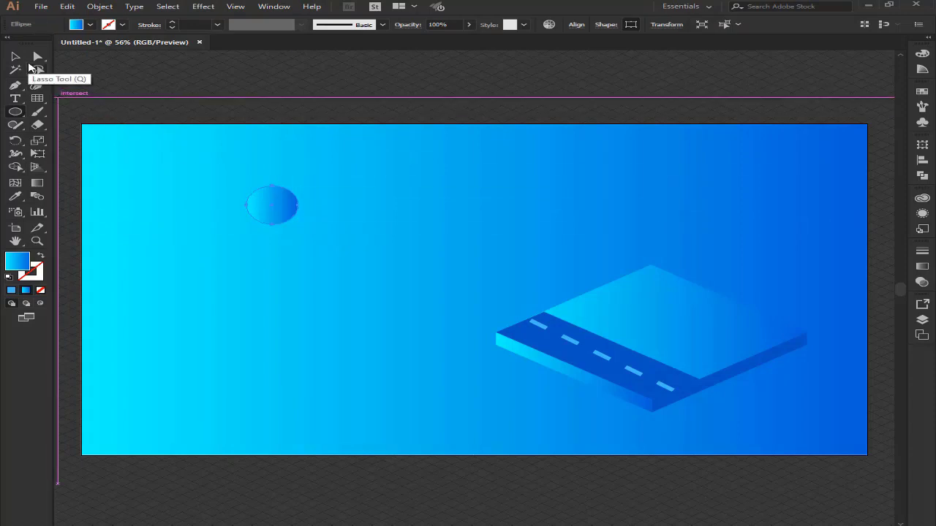
{"action": "left_click", "coordinate": [272, 185]}
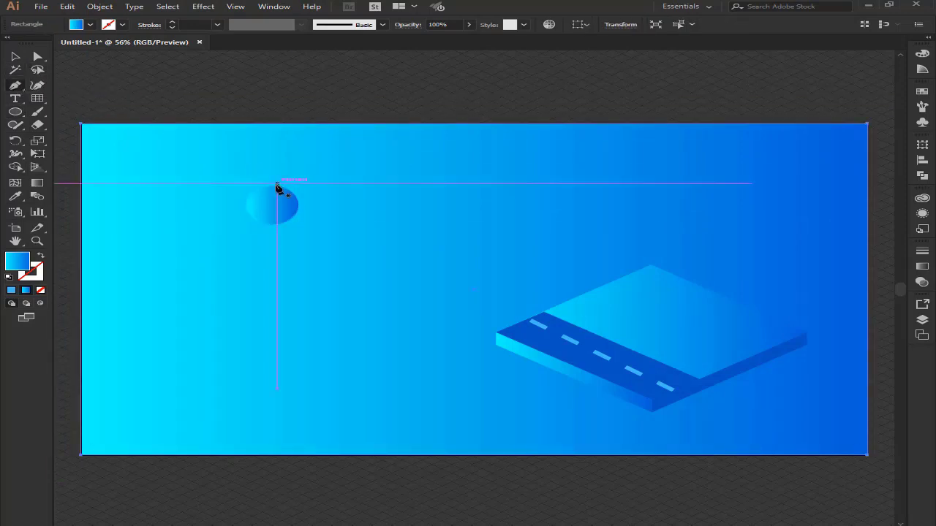
{"action": "left_click_drag", "start_coordinate": [336, 183], "coordinate": [385, 210]}
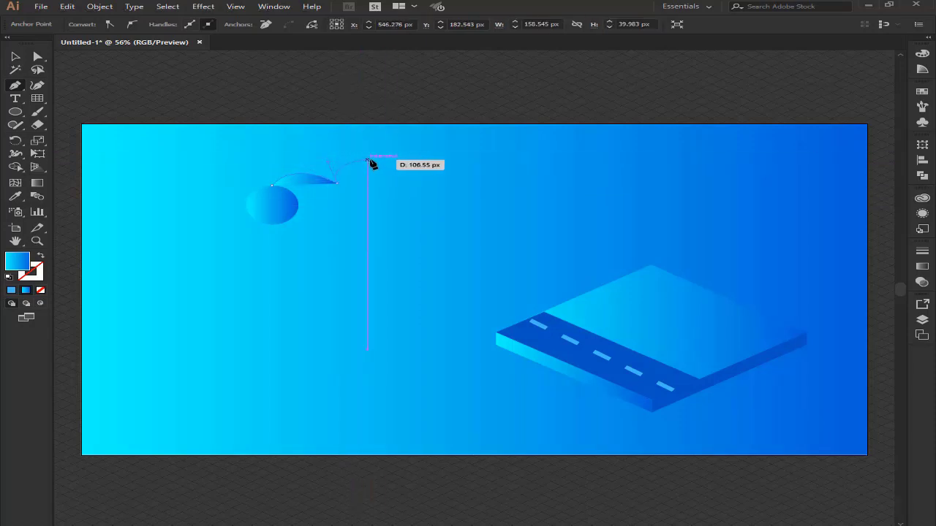
{"action": "left_click", "coordinate": [401, 177]}
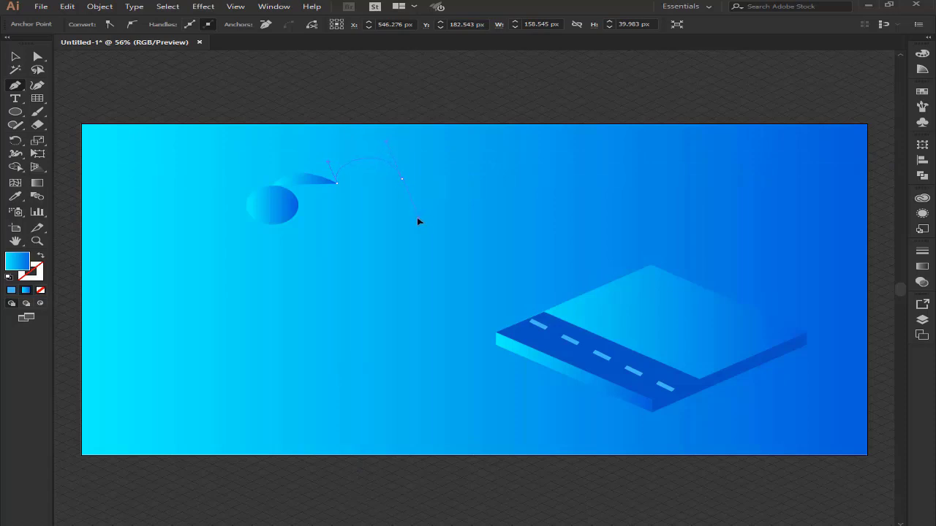
{"action": "key", "text": "Escape"}
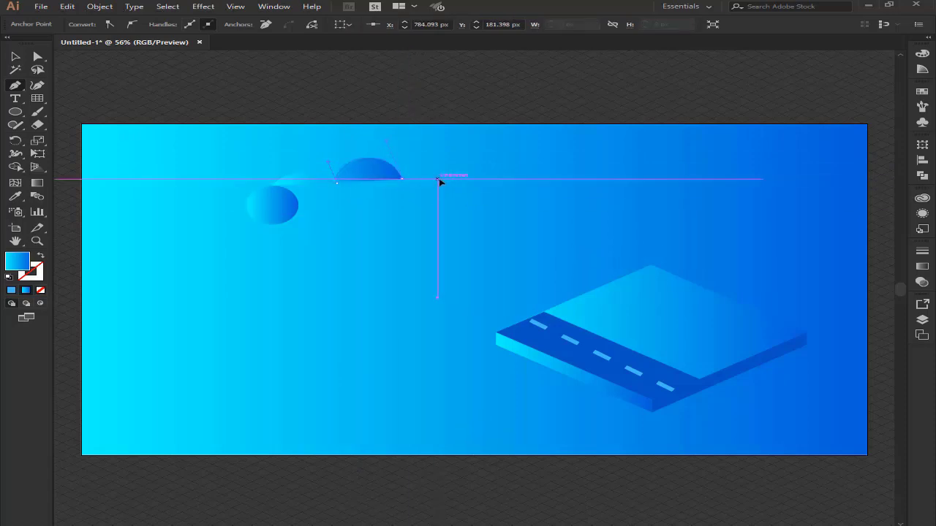
{"action": "left_click", "coordinate": [437, 217]}
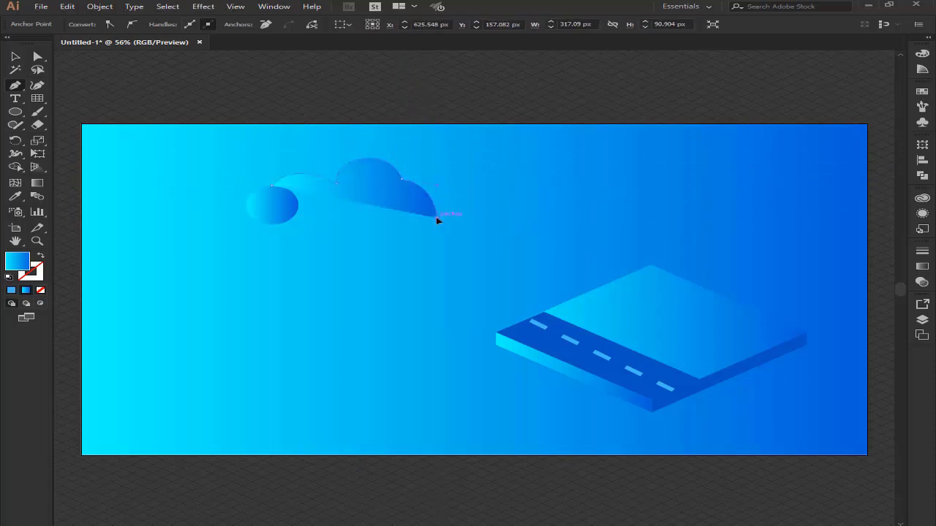
{"action": "left_click", "coordinate": [268, 222]}
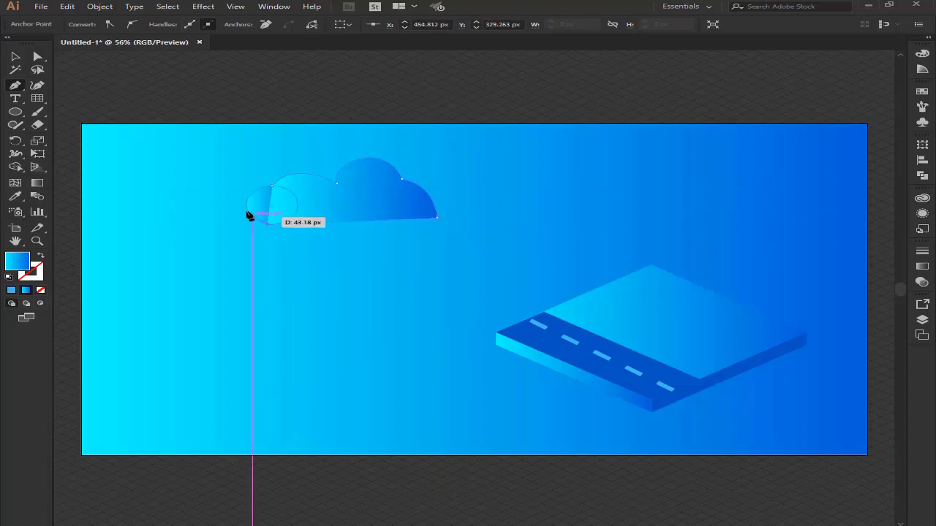
Merge the ellipse and outline with Shape Builder, then pull the bottom-right anchor down
{"action": "left_click", "coordinate": [258, 211], "text": "ctrl"}
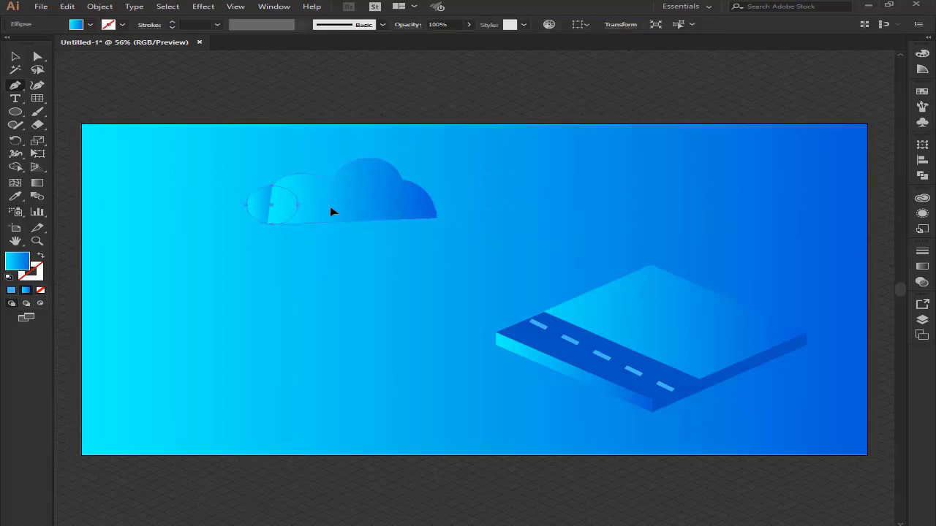
{"action": "left_click", "coordinate": [330, 212], "text": "shift"}
{"action": "key", "text": "shift+m"}
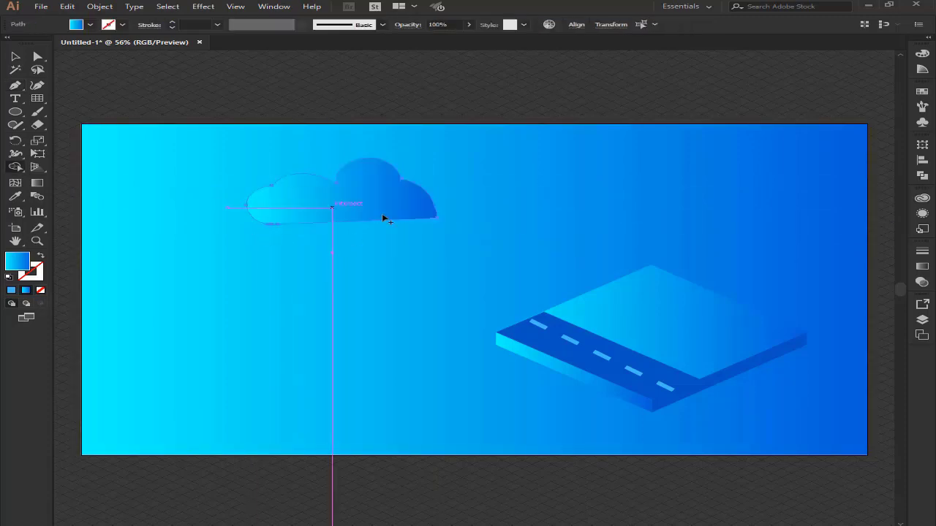
{"action": "left_click_drag", "start_coordinate": [383, 218], "coordinate": [378, 200]}
{"action": "key", "text": "ctrl+1"}
{"action": "key", "text": "a"}
{"action": "left_click_drag", "start_coordinate": [482, 236], "coordinate": [480, 245]}
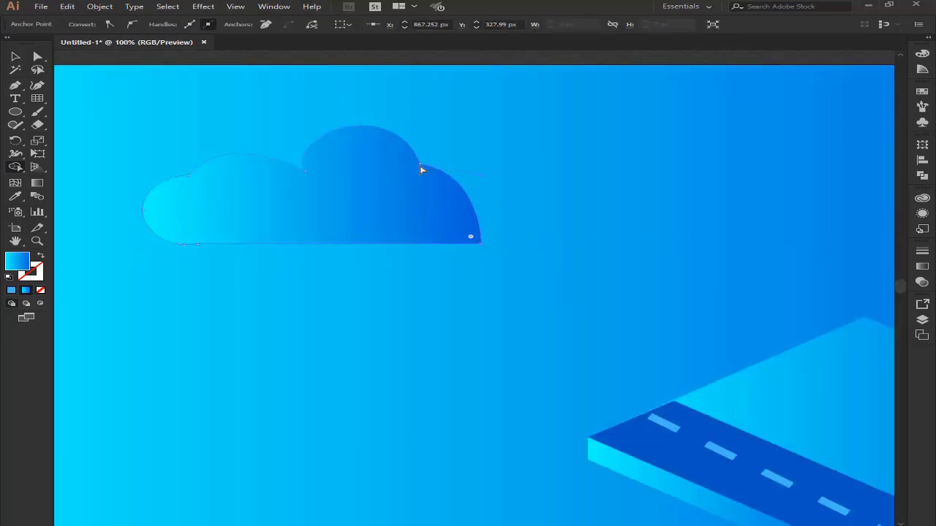